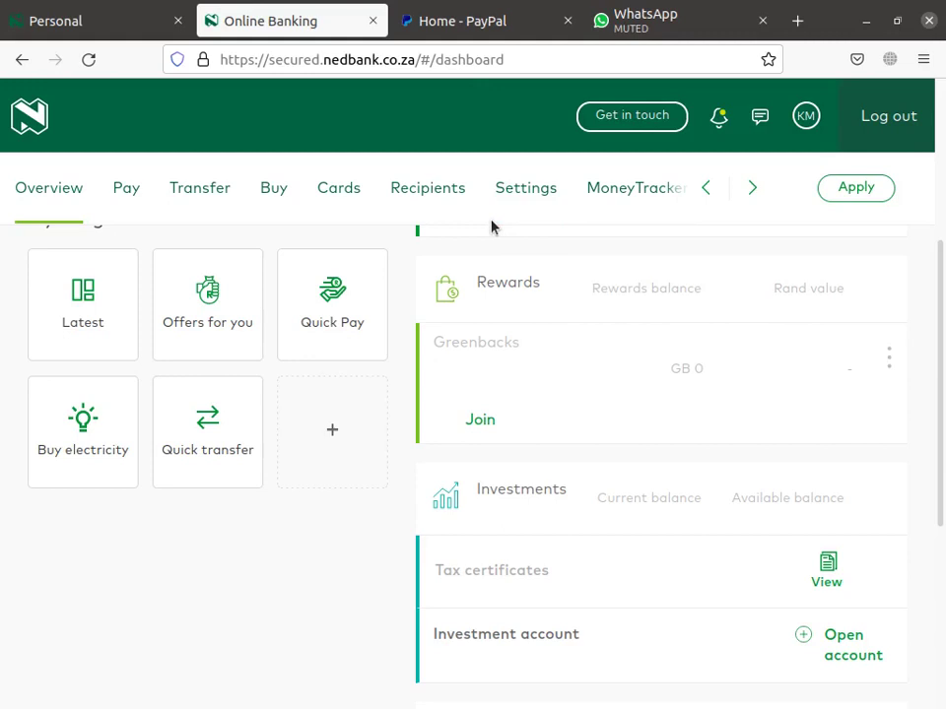
- Go to Settings and open the profile settings page with profile details and profile limits
{"action": "left_click", "coordinate": [537, 196]}
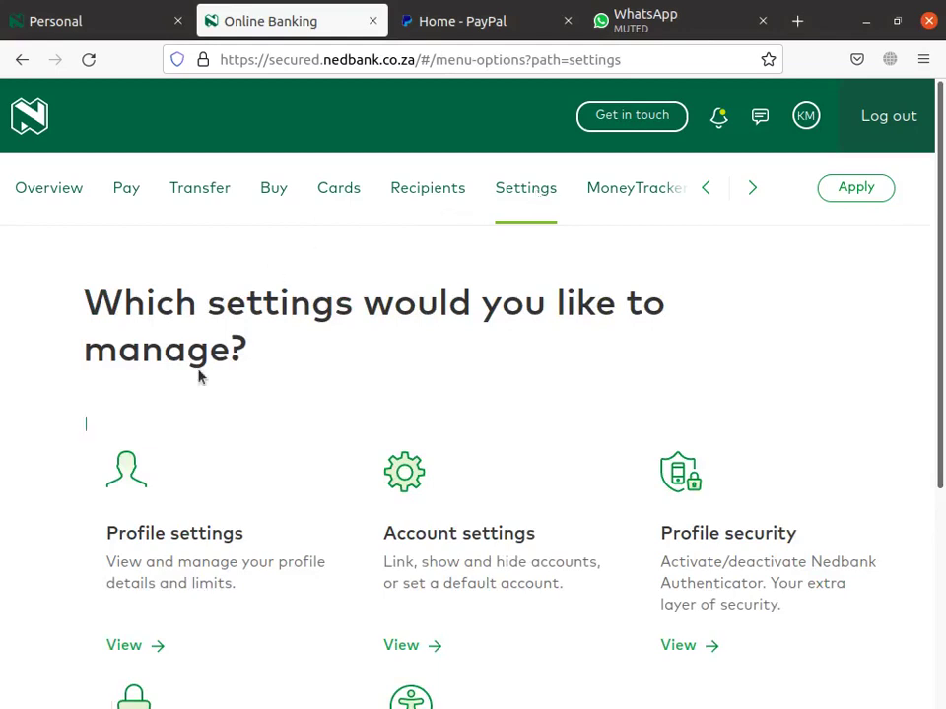
{"action": "scroll", "coordinate": [244, 373], "scroll_direction": "down", "scroll_amount": 3}
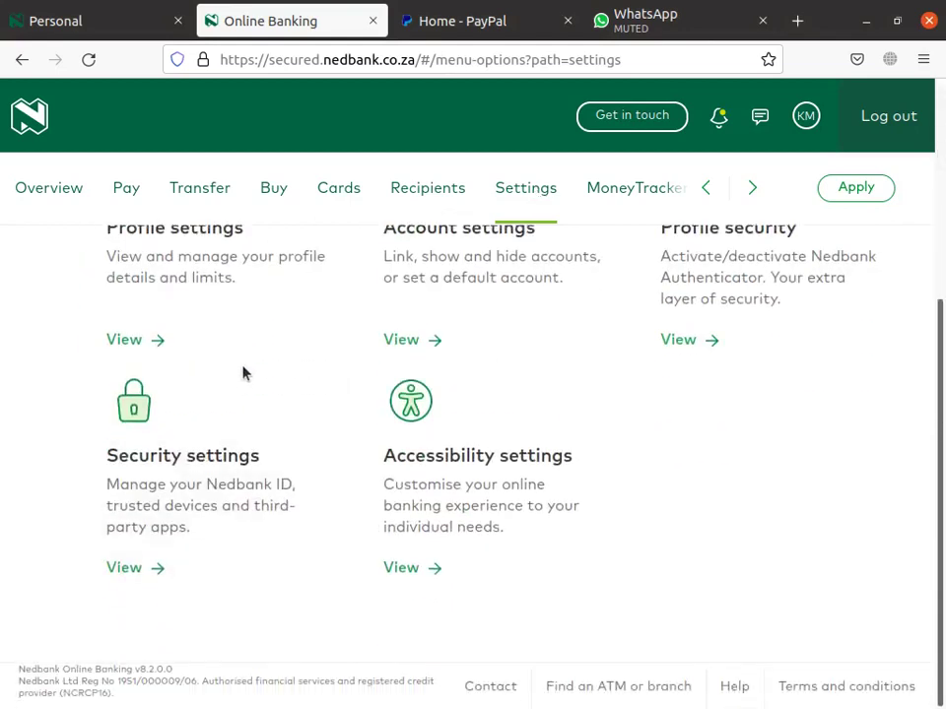
{"action": "scroll", "coordinate": [220, 457], "scroll_direction": "up", "scroll_amount": 1}
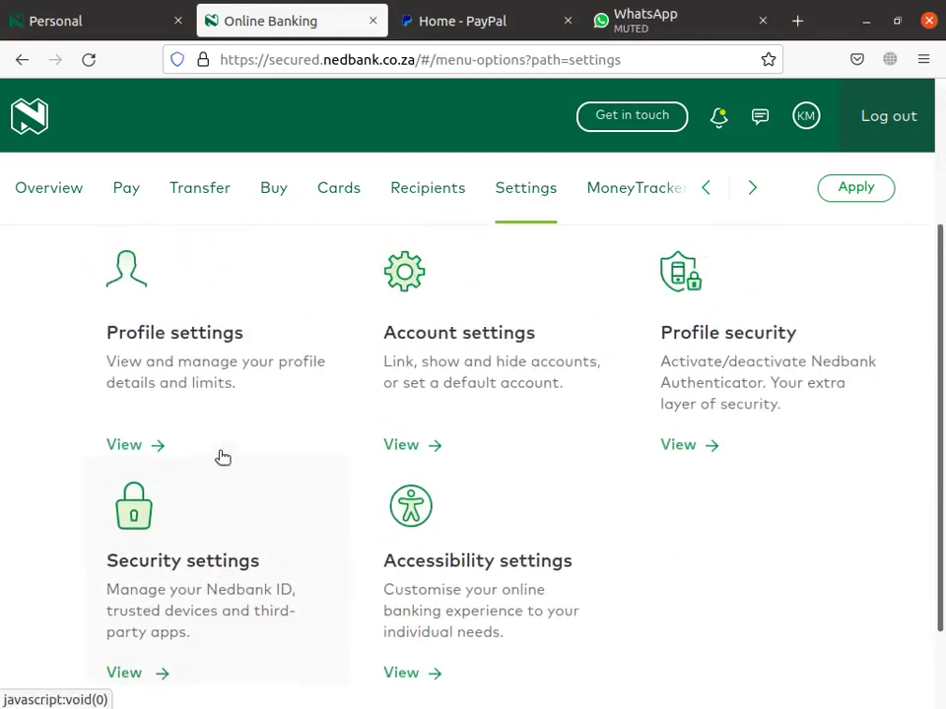
{"action": "left_click", "coordinate": [187, 346]}
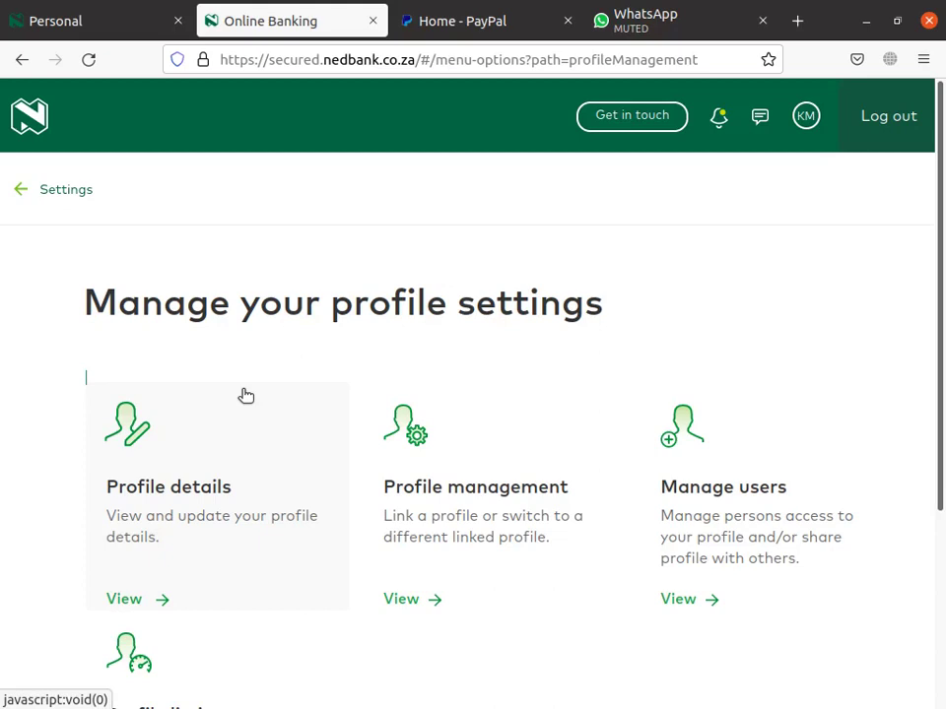
{"action": "scroll", "coordinate": [238, 493], "scroll_direction": "down", "scroll_amount": 3}
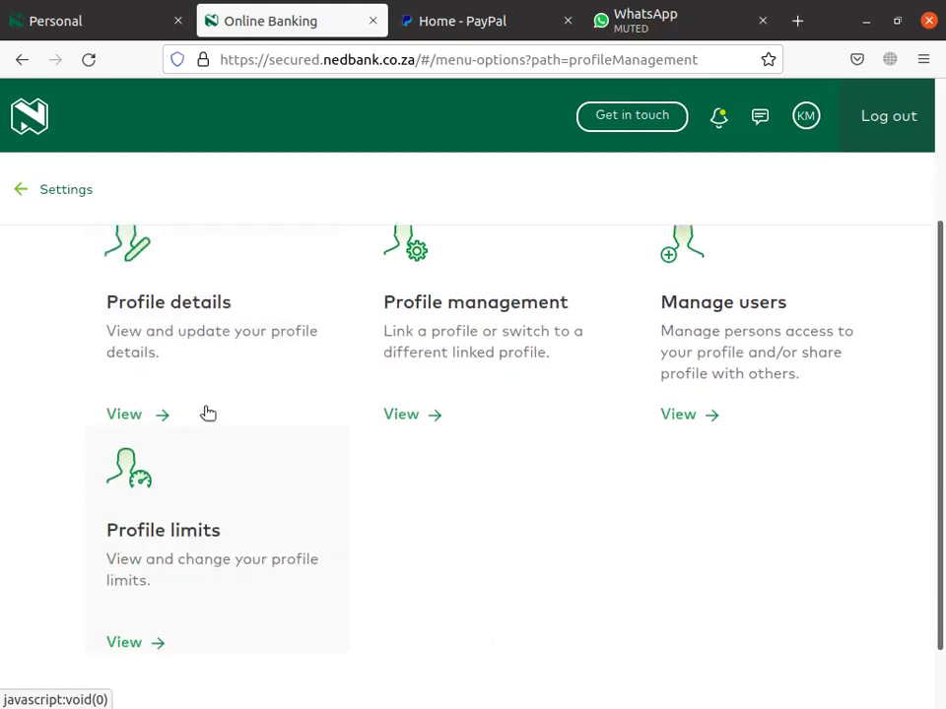
- Set the transfer limit to a temporary R 29 500 expiring 25 Nov 2021, and submit it
{"action": "left_click", "coordinate": [198, 508]}
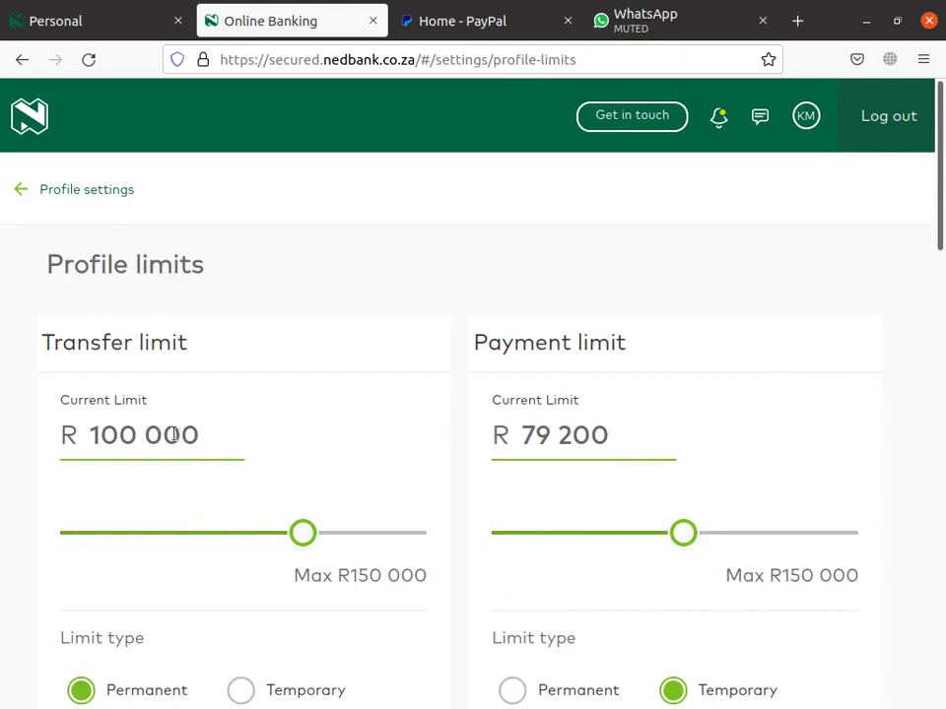
{"action": "scroll", "coordinate": [223, 511], "scroll_direction": "down", "scroll_amount": 2}
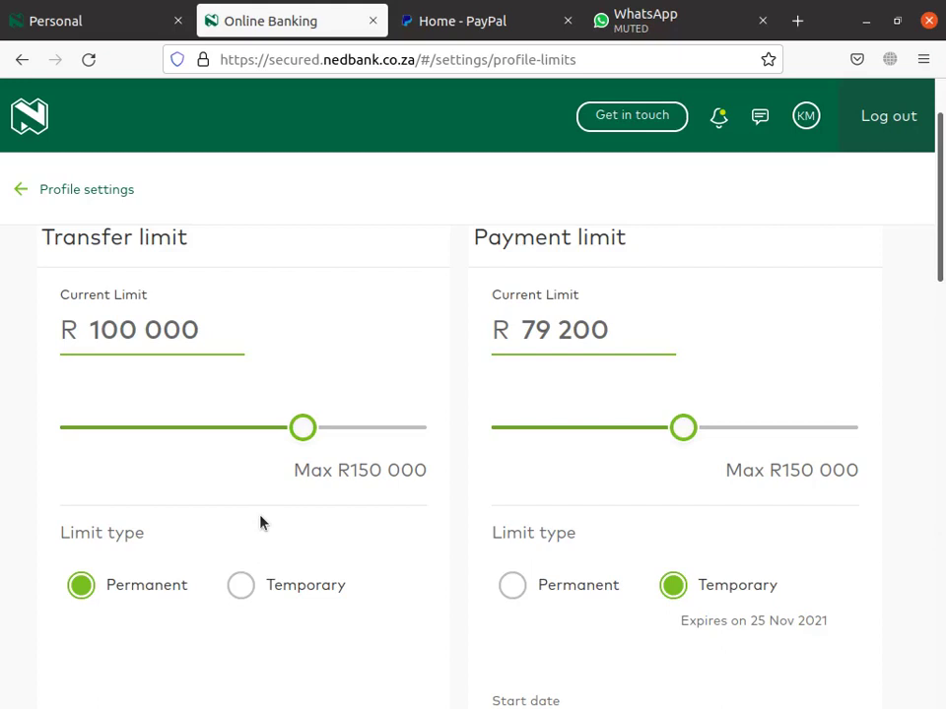
{"action": "left_click", "coordinate": [128, 432]}
{"action": "scroll", "coordinate": [213, 488], "scroll_direction": "down", "scroll_amount": 2}
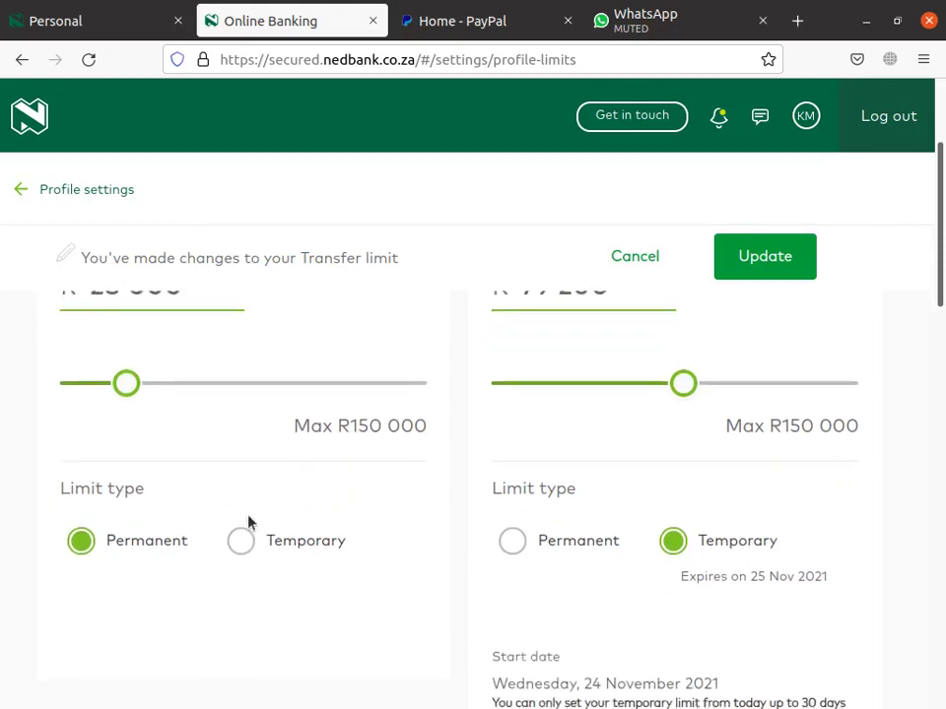
{"action": "scroll", "coordinate": [249, 523], "scroll_direction": "up", "scroll_amount": 1}
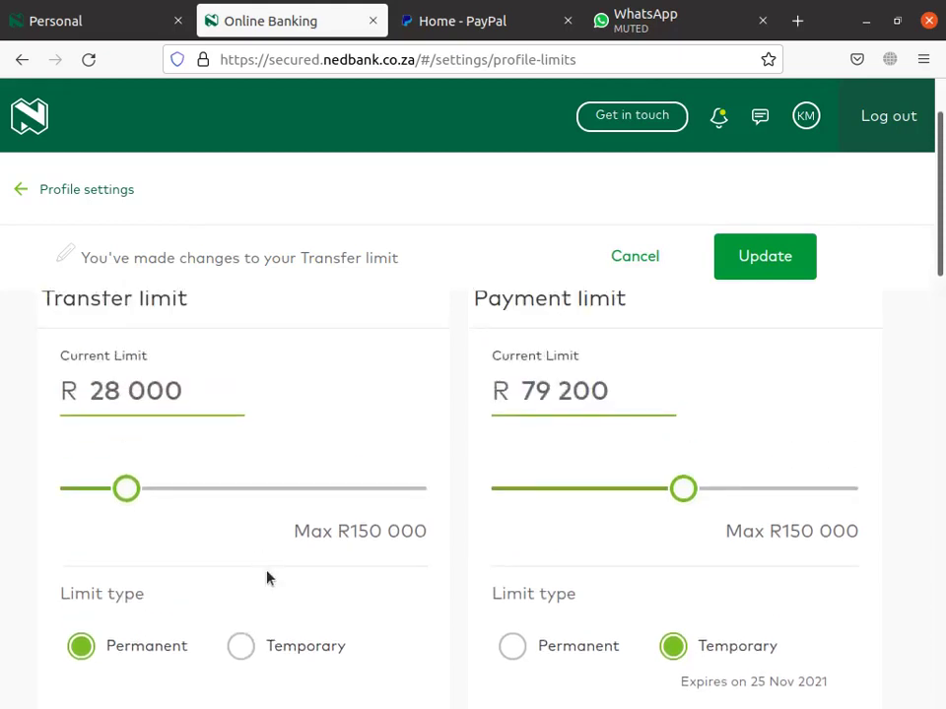
{"action": "left_click", "coordinate": [241, 647]}
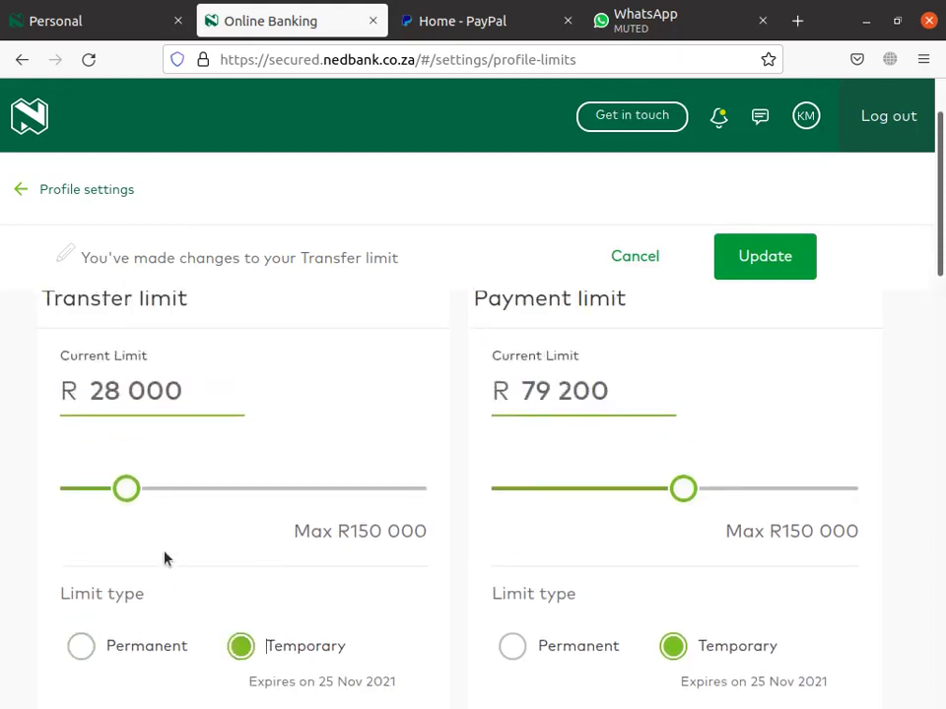
{"action": "mouse_move", "coordinate": [126, 491]}
{"action": "left_mouse_down"}
{"action": "mouse_move", "coordinate": [140, 488]}
{"action": "mouse_move", "coordinate": [132, 489]}
{"action": "left_mouse_up"}
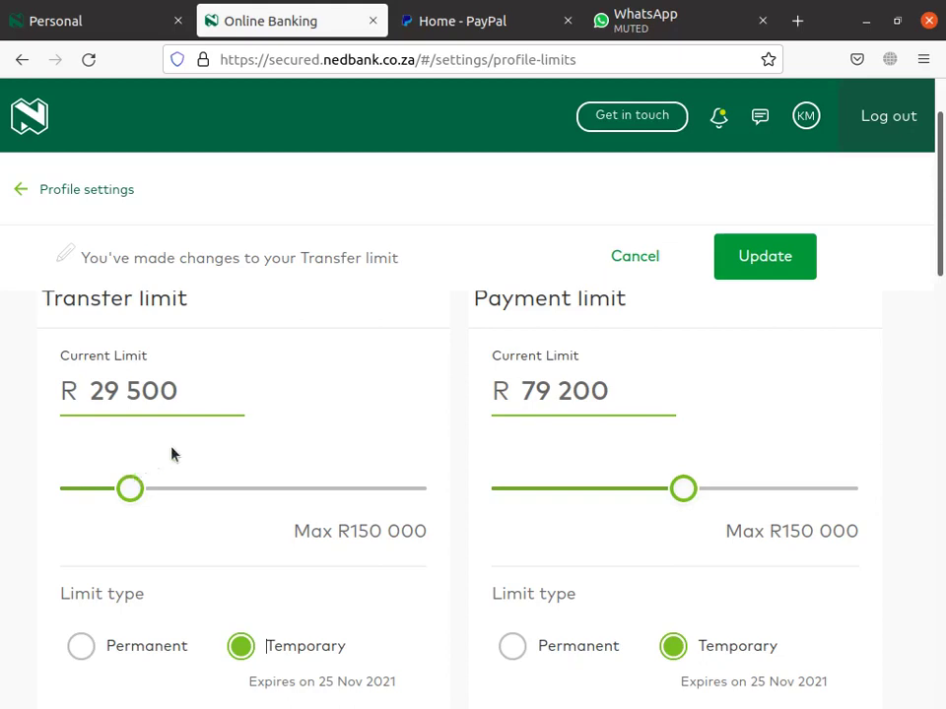
{"action": "left_click", "coordinate": [773, 255]}
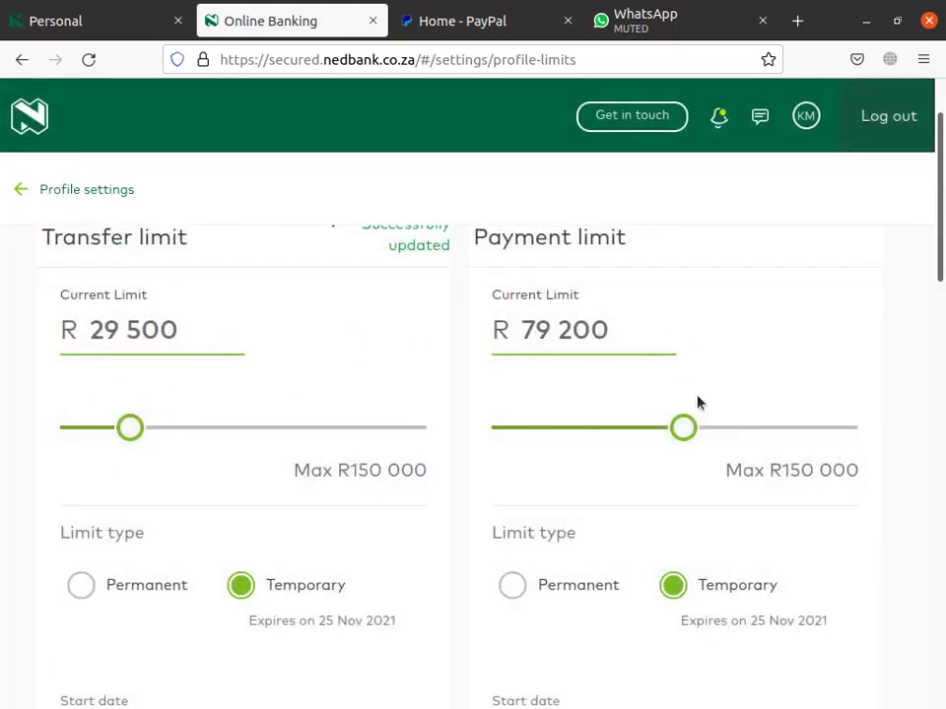
- Drag the payment limit from R 79 200 up to the R 150 000 maximum and submit the update
{"action": "left_click_drag", "start_coordinate": [694, 425], "coordinate": [612, 431]}
{"action": "scroll", "coordinate": [659, 432], "scroll_direction": "down", "scroll_amount": 3}
{"action": "scroll", "coordinate": [676, 435], "scroll_direction": "up", "scroll_amount": 3}
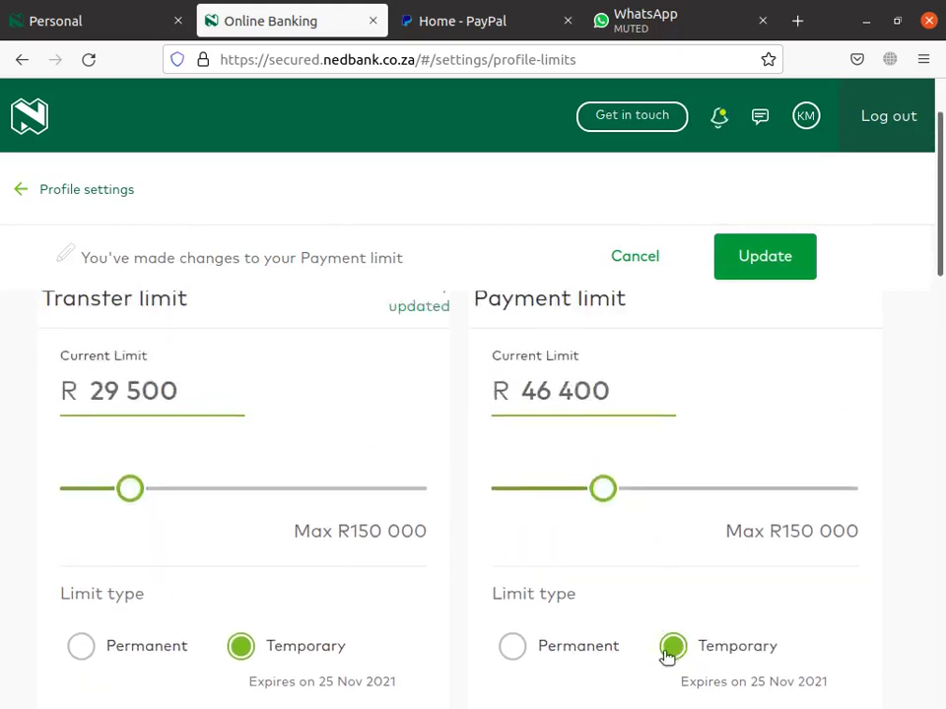
{"action": "left_click_drag", "start_coordinate": [618, 490], "coordinate": [876, 467]}
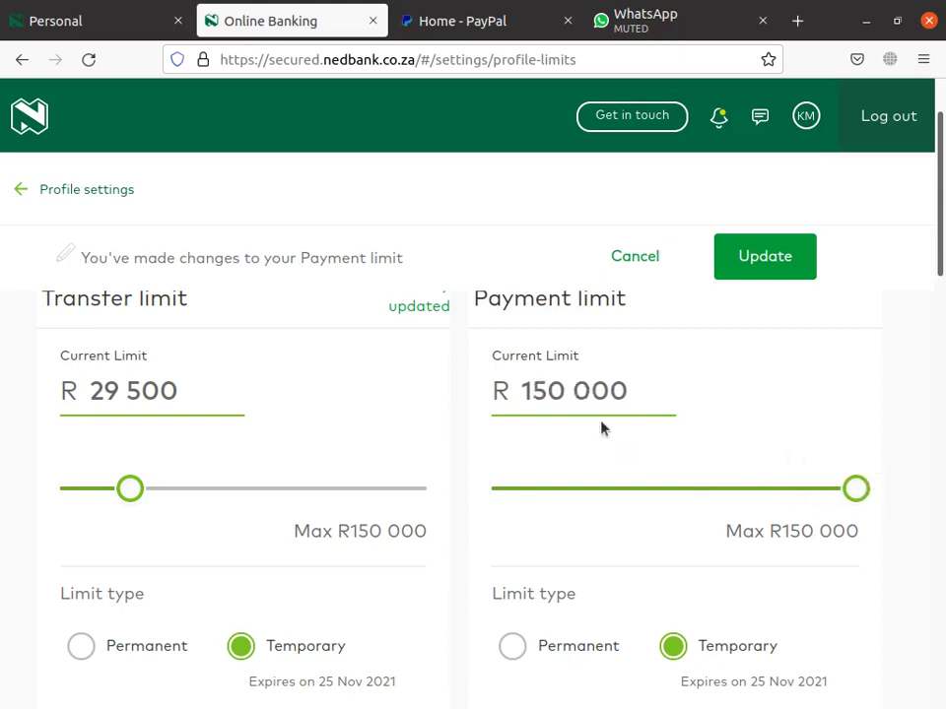
{"action": "scroll", "coordinate": [602, 428], "scroll_direction": "down", "scroll_amount": 2}
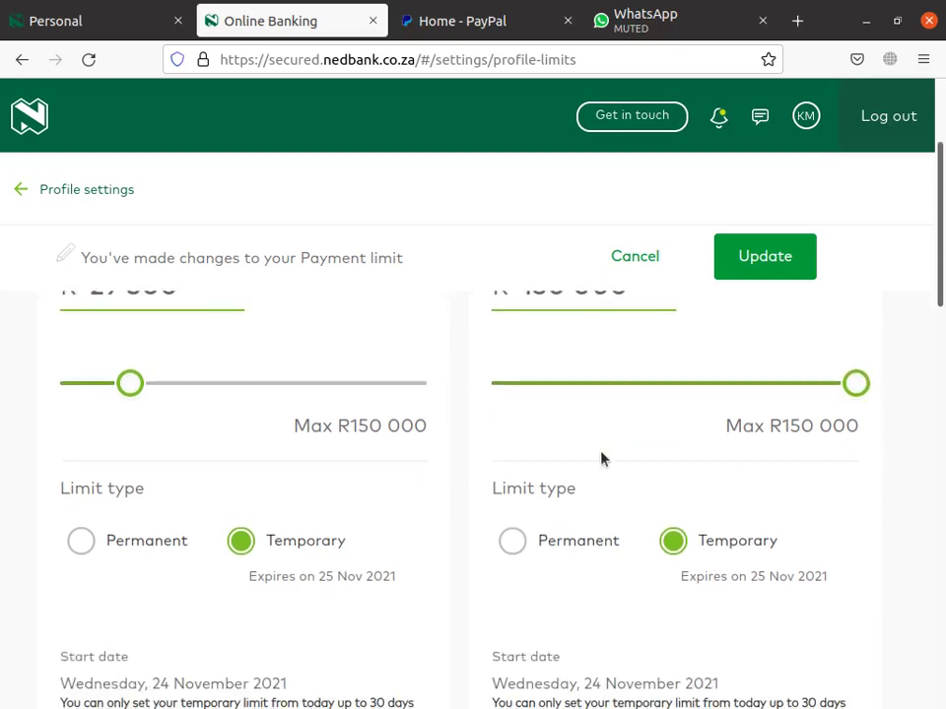
{"action": "scroll", "coordinate": [601, 458], "scroll_direction": "up", "scroll_amount": 4}
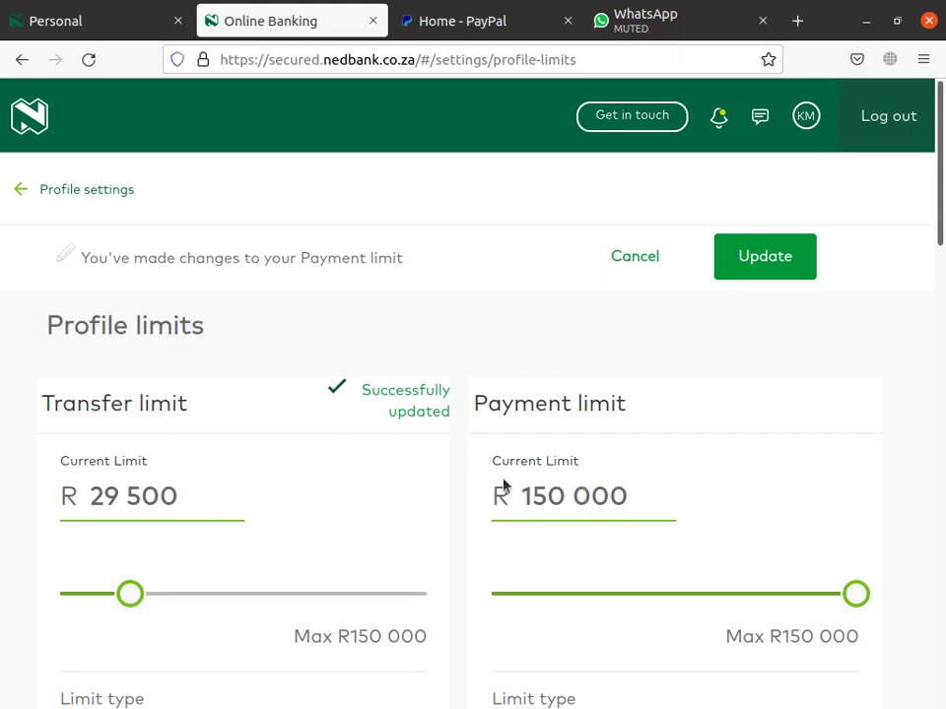
{"action": "scroll", "coordinate": [513, 463], "scroll_direction": "down", "scroll_amount": 3}
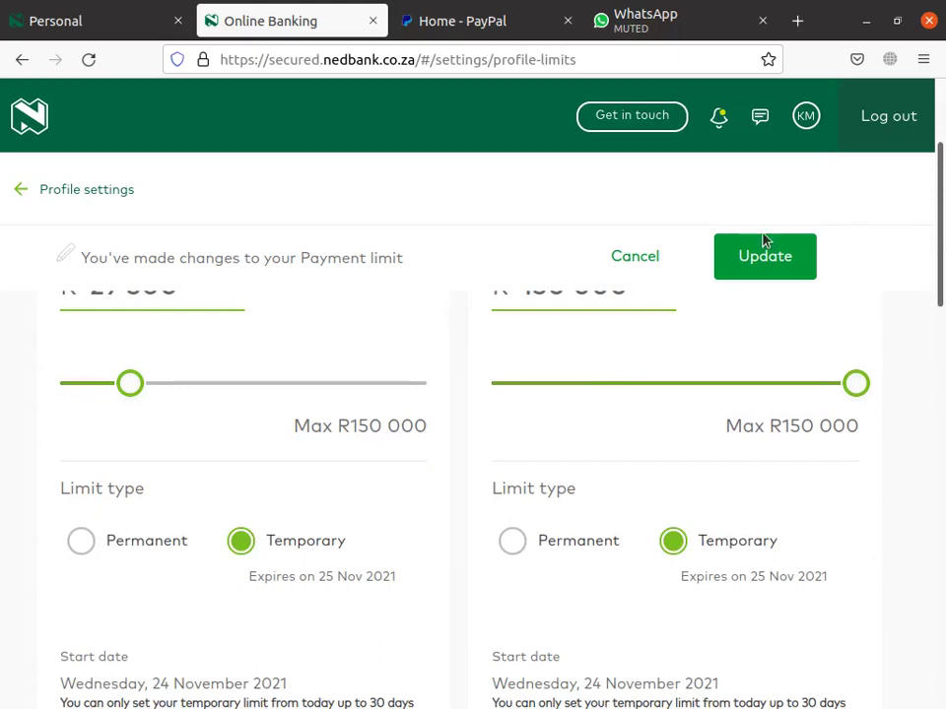
{"action": "scroll", "coordinate": [866, 373], "scroll_direction": "up", "scroll_amount": 2}
{"action": "left_click", "coordinate": [781, 264]}
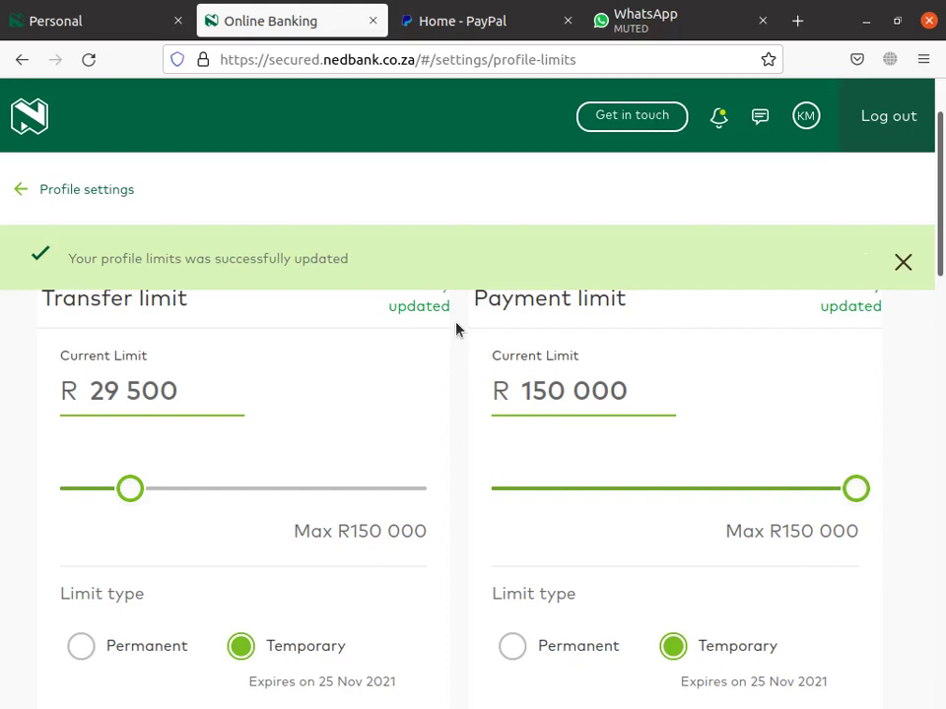
- Scroll down Profile limits to review the R 100 Lotto and R 2 500 Pay-to-a-cellphone limits
{"action": "scroll", "coordinate": [552, 380], "scroll_direction": "down", "scroll_amount": 2}
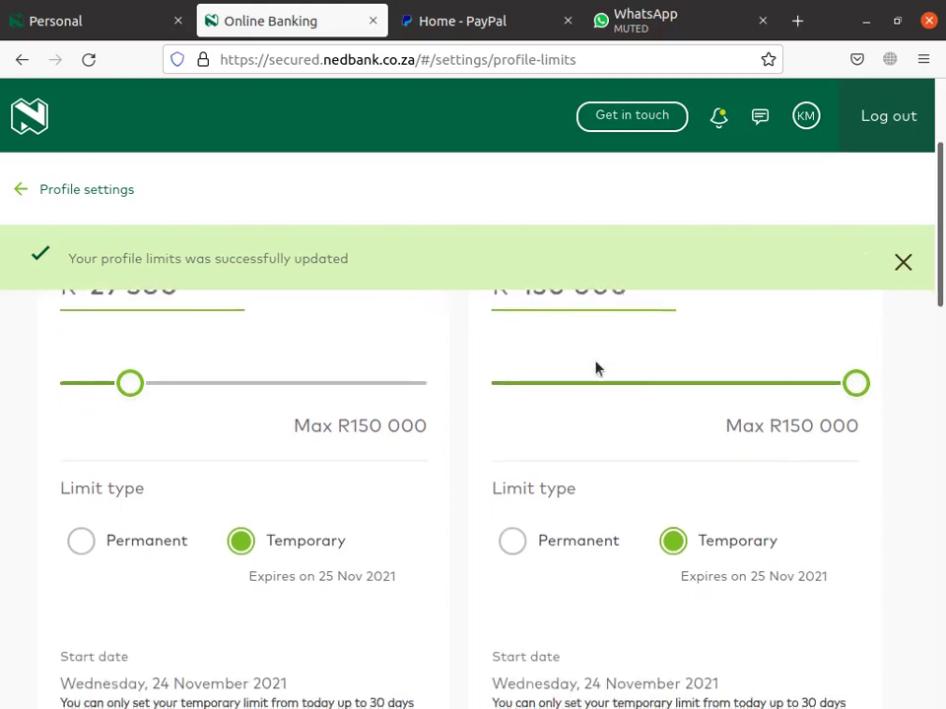
{"action": "scroll", "coordinate": [582, 371], "scroll_direction": "up", "scroll_amount": 2}
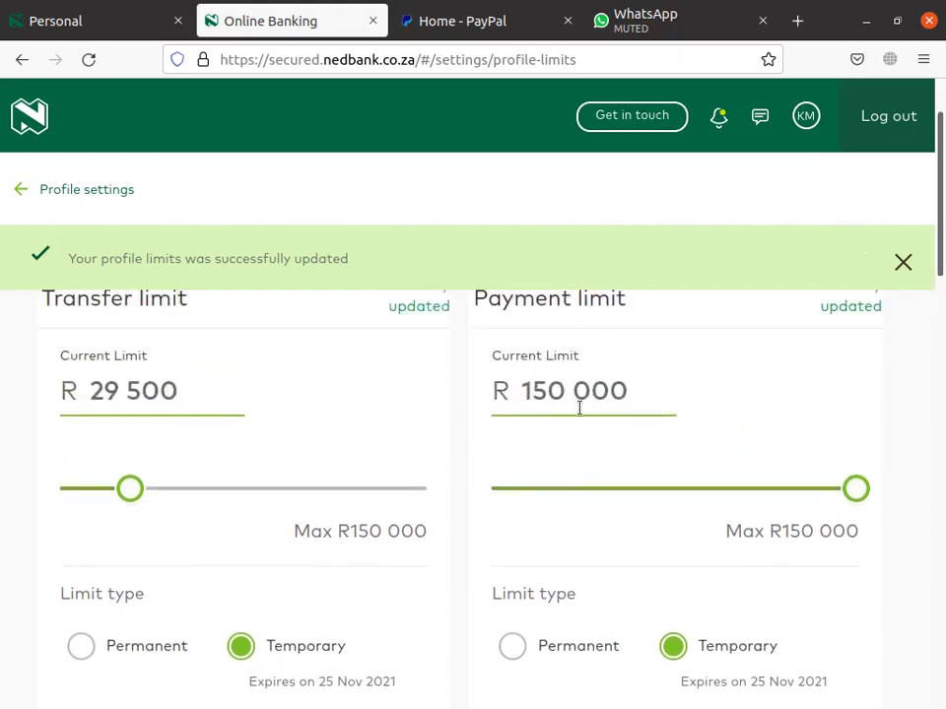
{"action": "scroll", "coordinate": [581, 413], "scroll_direction": "down", "scroll_amount": 2}
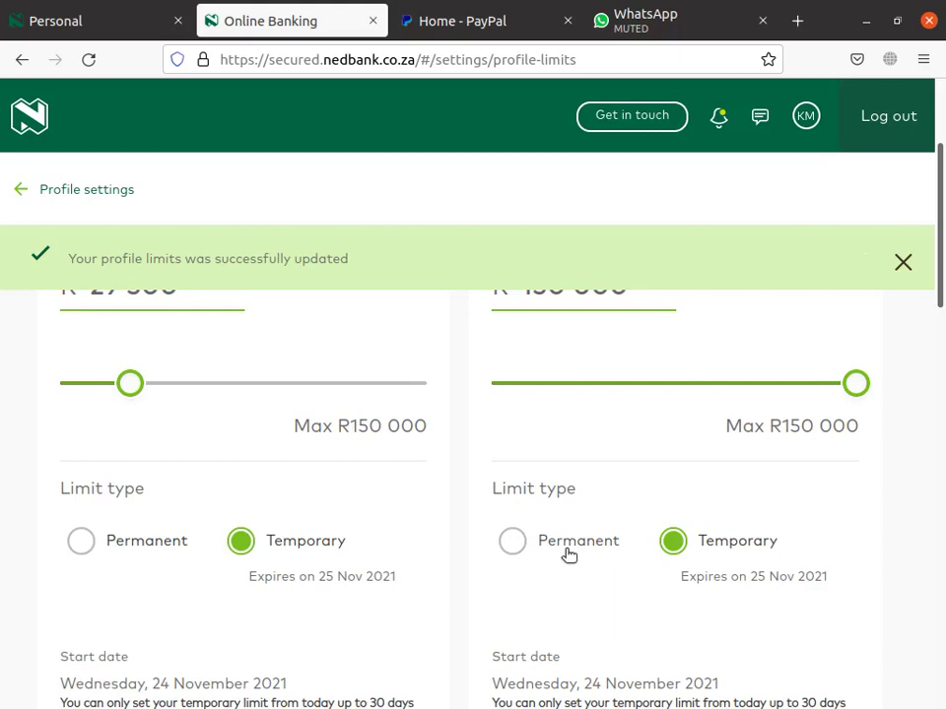
{"action": "scroll", "coordinate": [569, 554], "scroll_direction": "down", "scroll_amount": 2}
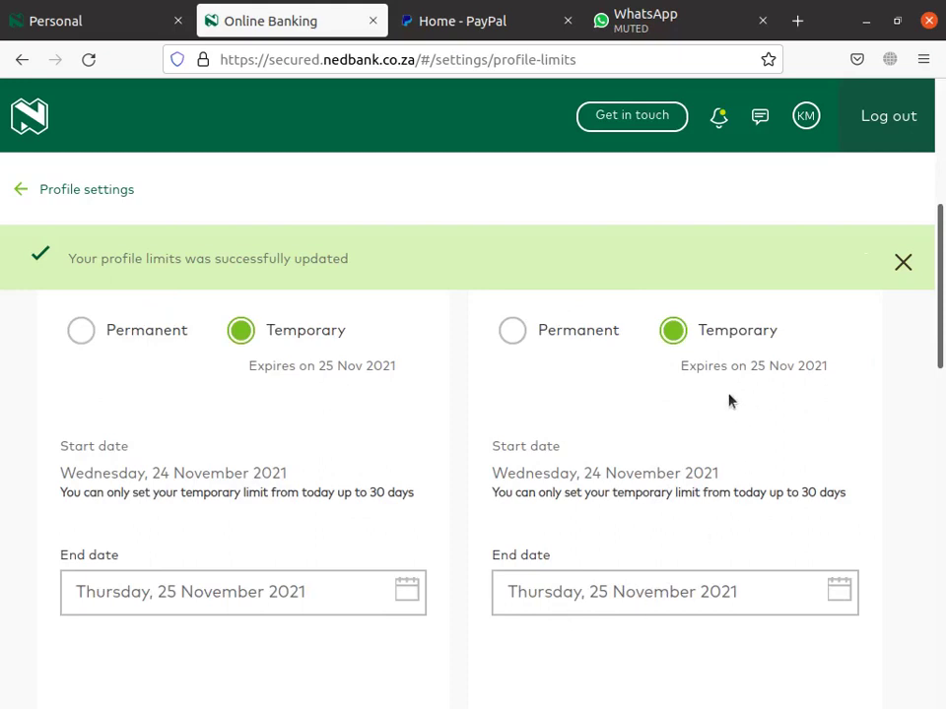
{"action": "scroll", "coordinate": [467, 375], "scroll_direction": "down", "scroll_amount": 2}
{"action": "scroll", "coordinate": [452, 445], "scroll_direction": "down", "scroll_amount": 1}
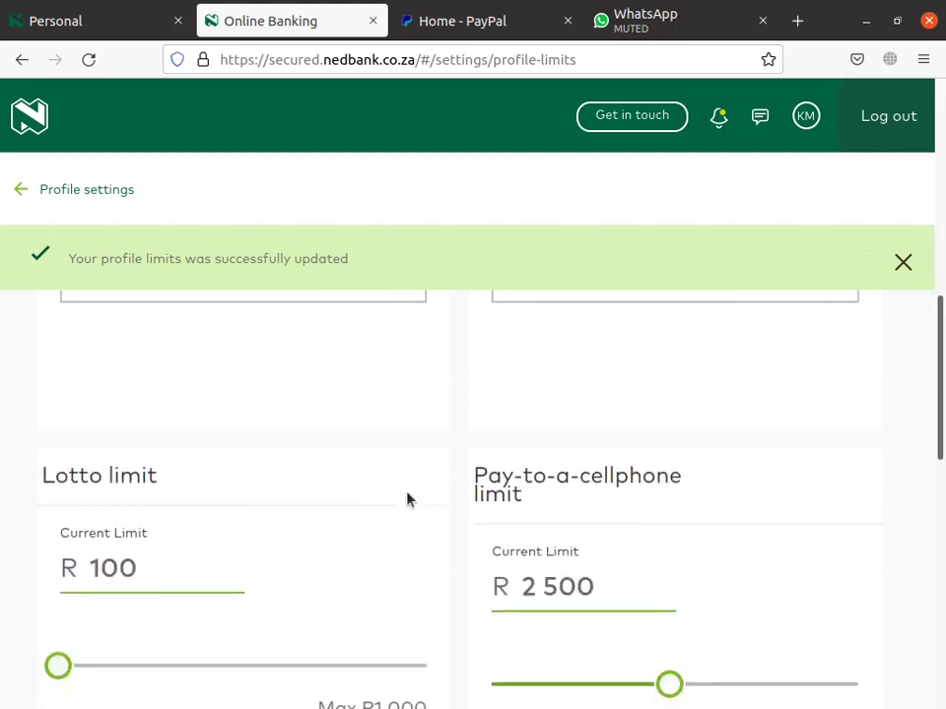
{"action": "scroll", "coordinate": [408, 498], "scroll_direction": "up", "scroll_amount": 2}
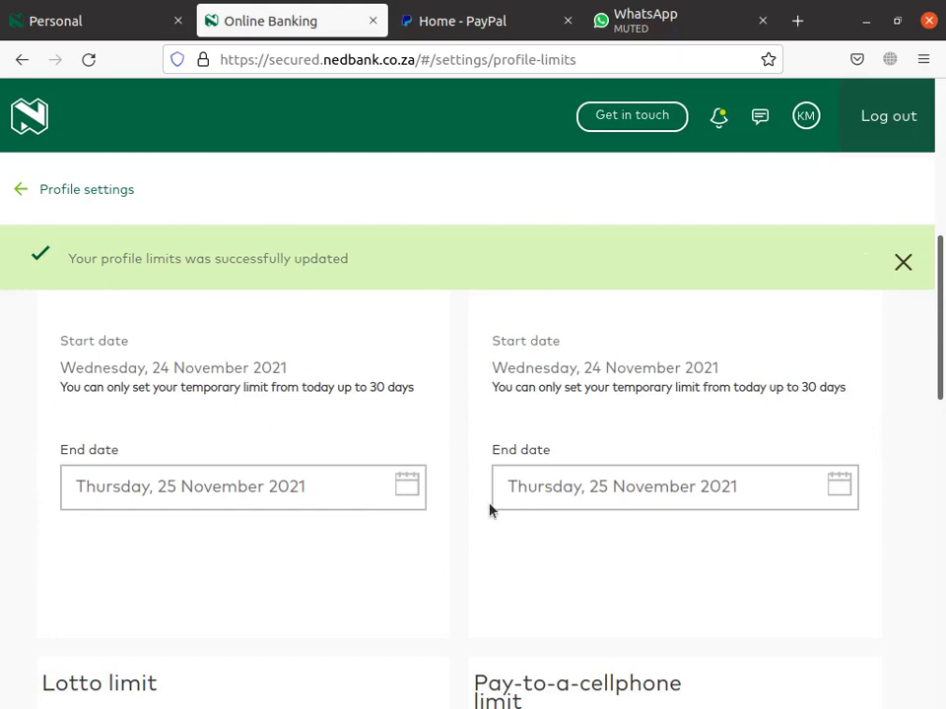
{"action": "scroll", "coordinate": [433, 514], "scroll_direction": "up", "scroll_amount": 3}
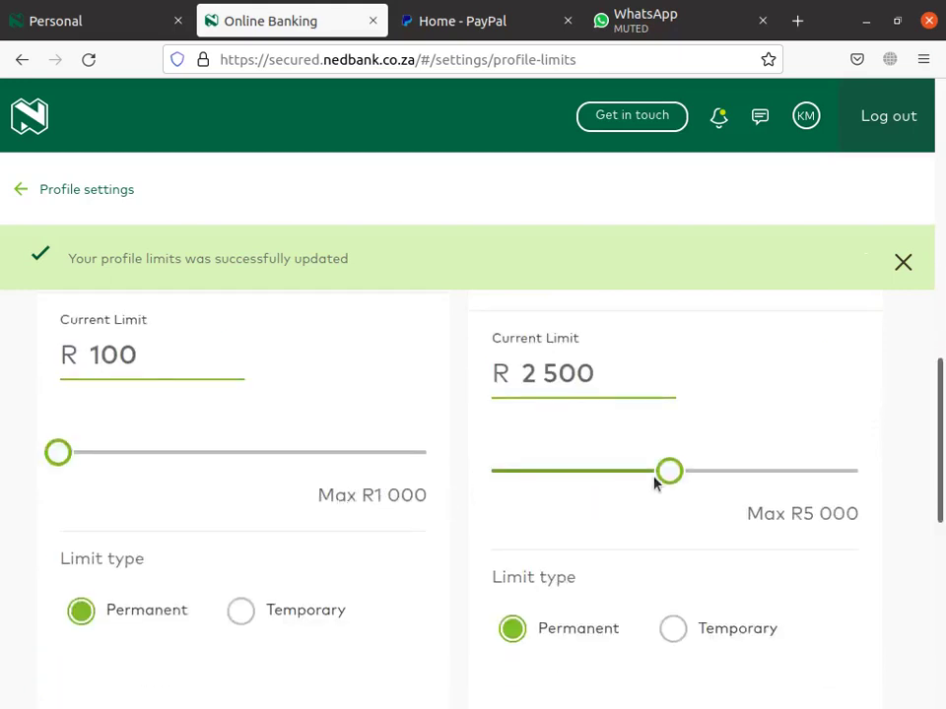
- Raise the instant payment limit to R 50 000 and submit it
{"action": "scroll", "coordinate": [603, 508], "scroll_direction": "down", "scroll_amount": 5}
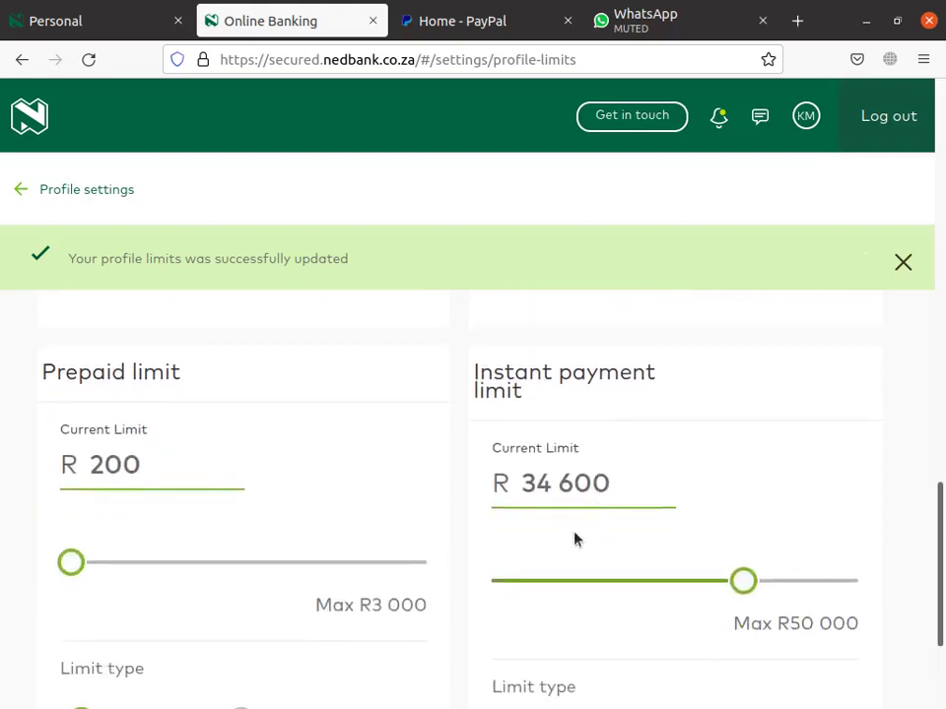
{"action": "left_click_drag", "start_coordinate": [753, 580], "coordinate": [857, 580]}
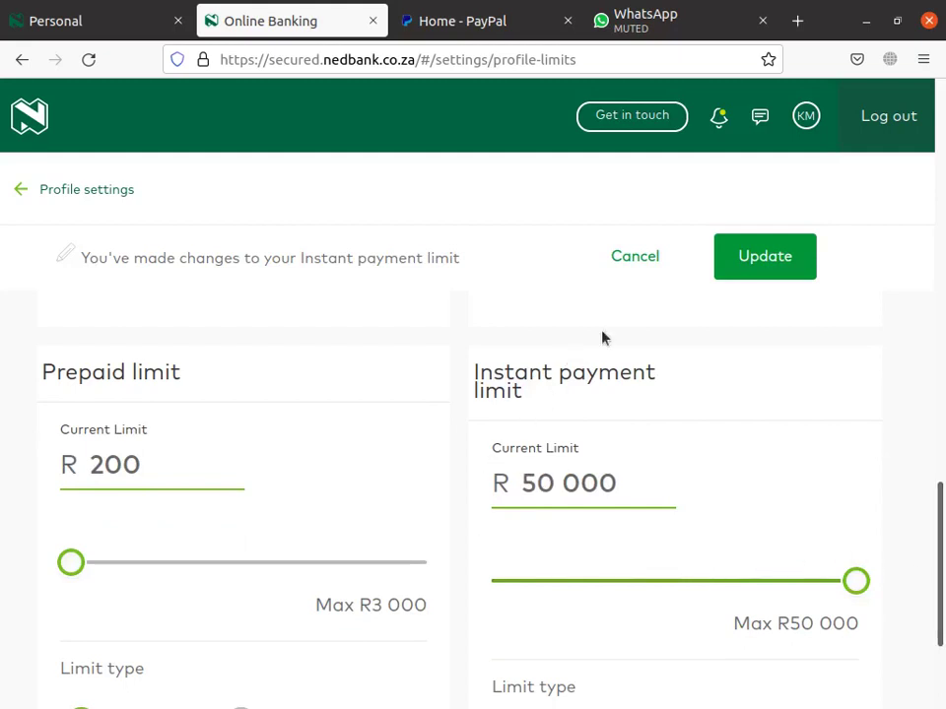
{"action": "left_click", "coordinate": [757, 258]}
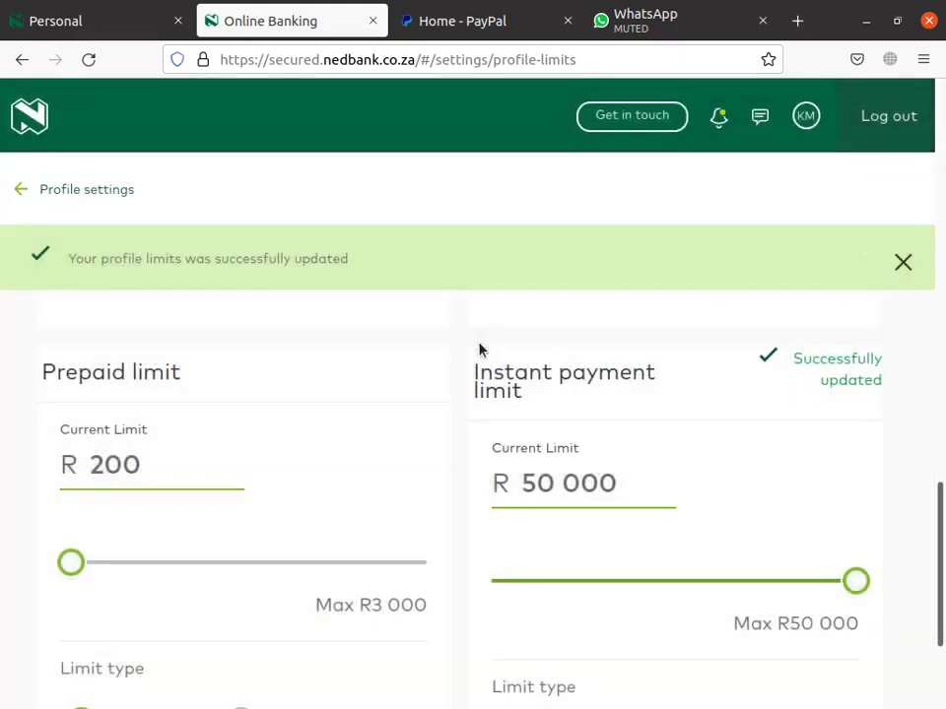
- Make the R 50 000 instant payment limit temporary, expiring 25 Nov 2021, and resubmit
{"action": "scroll", "coordinate": [504, 618], "scroll_direction": "up", "scroll_amount": 3}
{"action": "scroll", "coordinate": [476, 552], "scroll_direction": "down", "scroll_amount": 5}
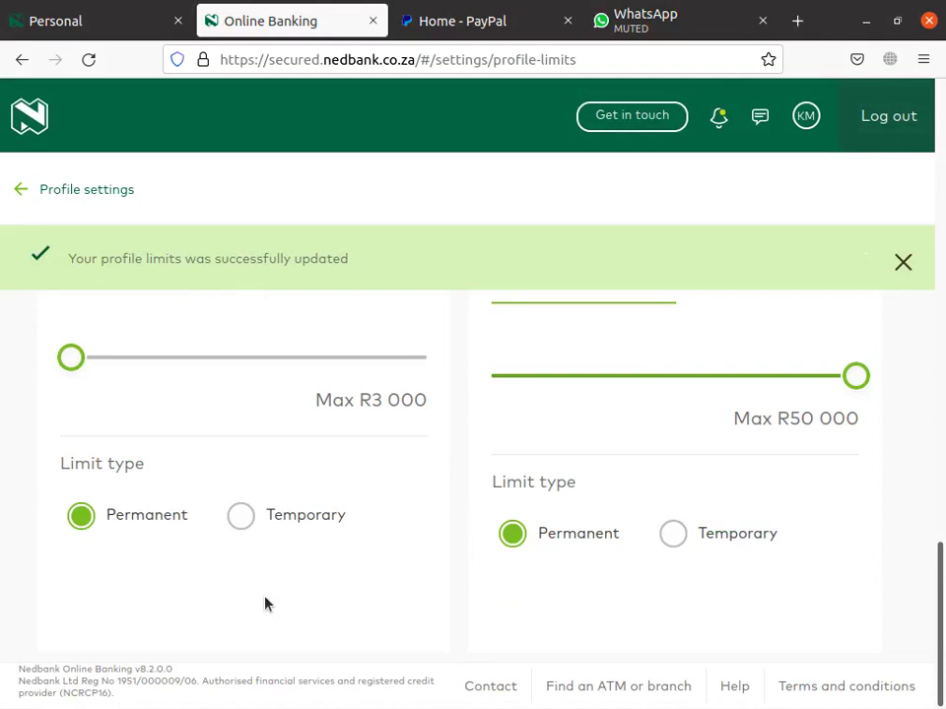
{"action": "scroll", "coordinate": [492, 575], "scroll_direction": "up", "scroll_amount": 3}
{"action": "scroll", "coordinate": [492, 545], "scroll_direction": "down", "scroll_amount": 3}
{"action": "left_click", "coordinate": [670, 533]}
{"action": "scroll", "coordinate": [656, 547], "scroll_direction": "up", "scroll_amount": 4}
{"action": "scroll", "coordinate": [640, 530], "scroll_direction": "down", "scroll_amount": 4}
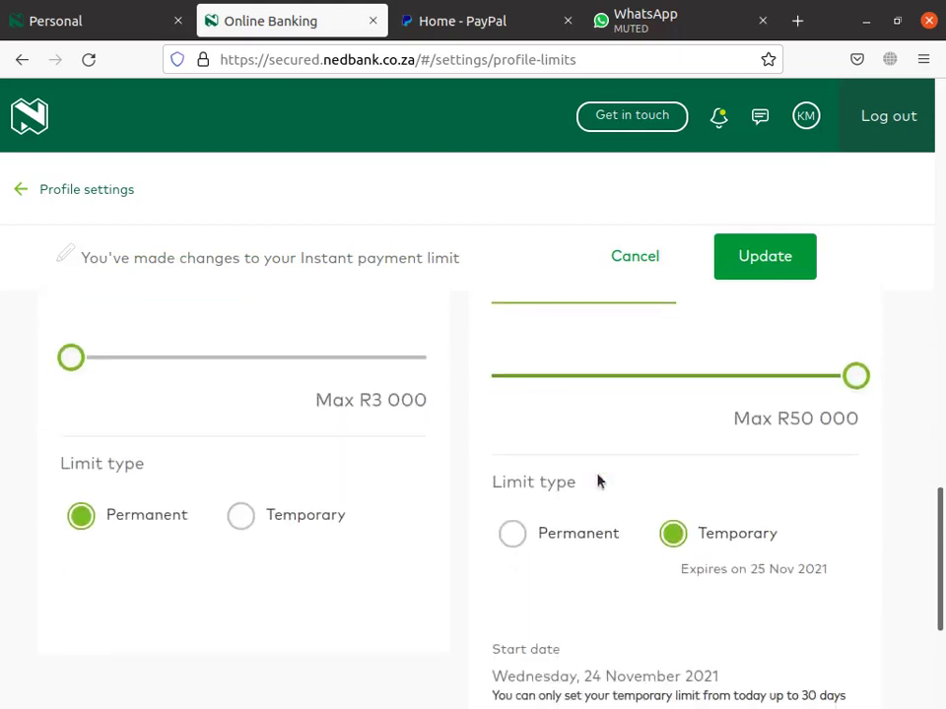
{"action": "scroll", "coordinate": [598, 481], "scroll_direction": "up", "scroll_amount": 2}
{"action": "left_click", "coordinate": [749, 258]}
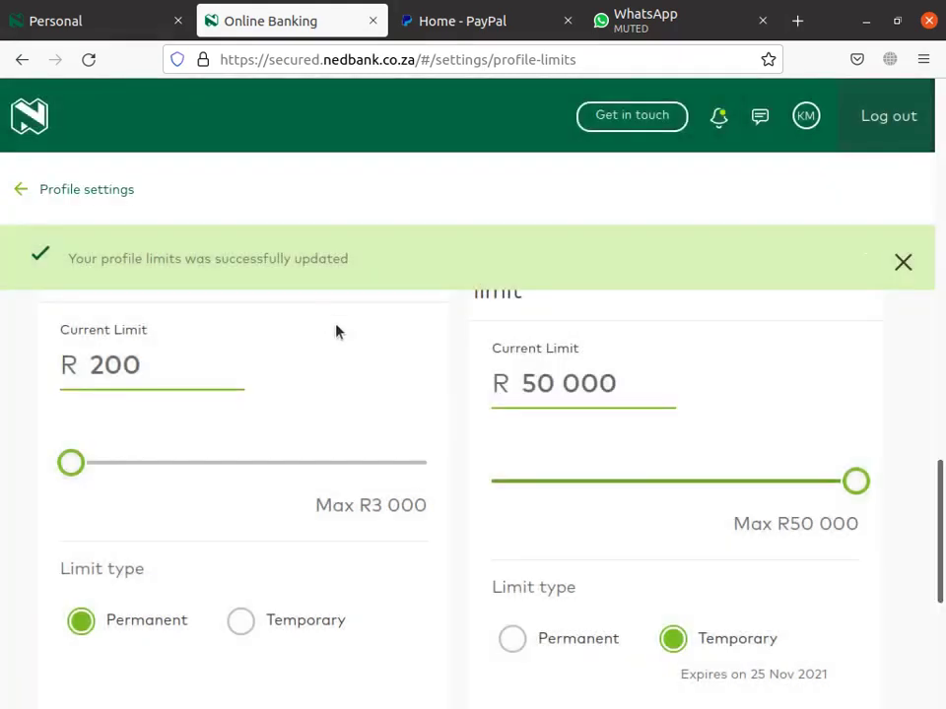
- Drag the Pay-to-a-cellphone limit slider from R 2 500 up to its R 5 000 maximum
{"action": "scroll", "coordinate": [357, 435], "scroll_direction": "down", "scroll_amount": 3}
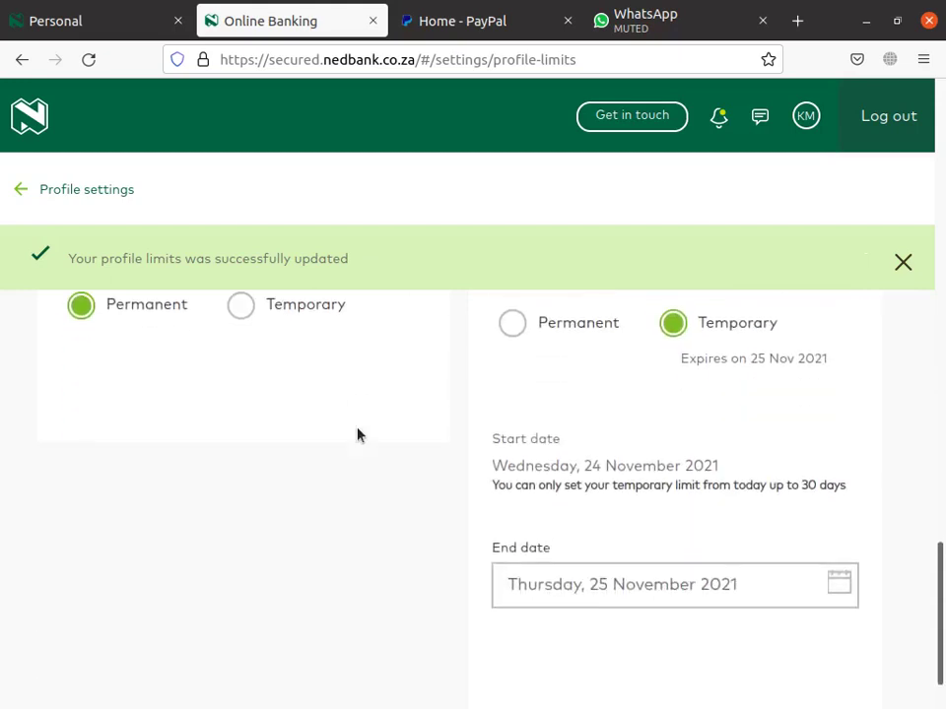
{"action": "scroll", "coordinate": [357, 434], "scroll_direction": "up", "scroll_amount": 2}
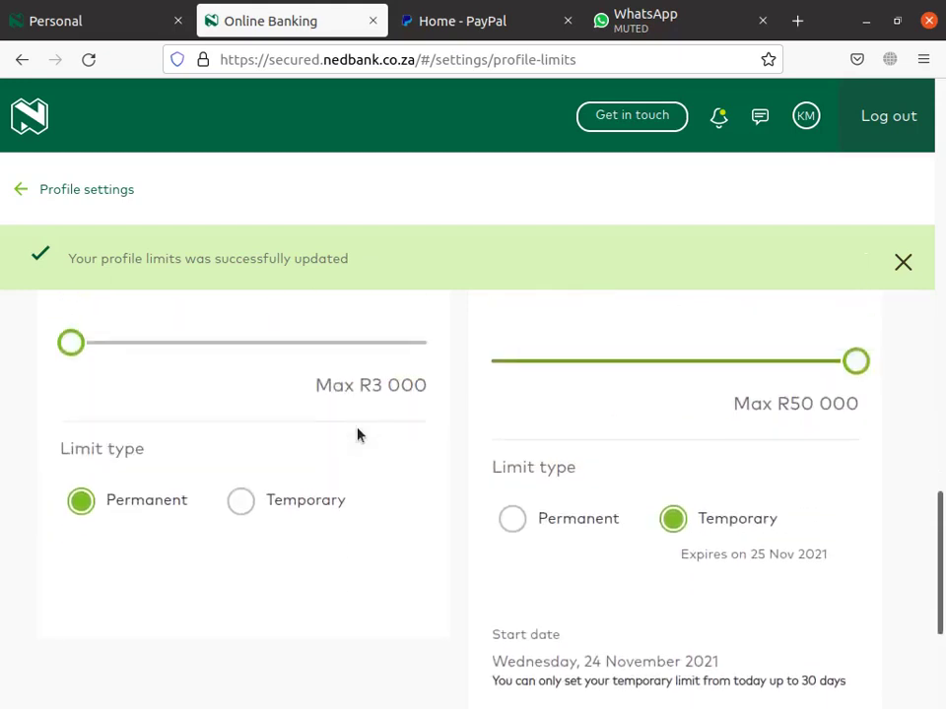
{"action": "scroll", "coordinate": [357, 435], "scroll_direction": "down", "scroll_amount": 1}
{"action": "scroll", "coordinate": [356, 435], "scroll_direction": "up", "scroll_amount": 6}
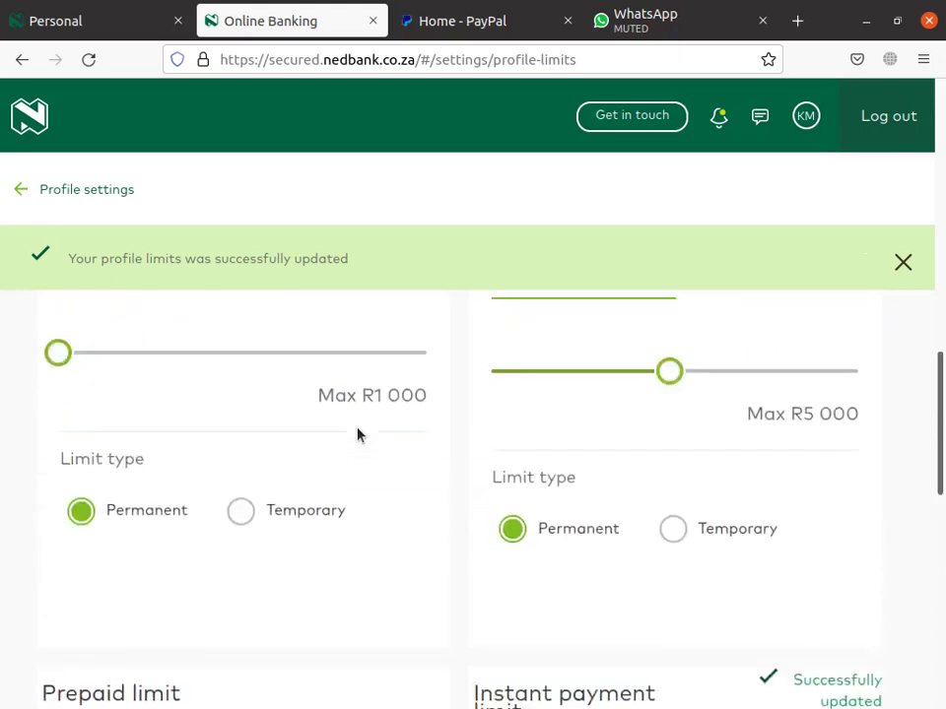
{"action": "scroll", "coordinate": [357, 434], "scroll_direction": "down", "scroll_amount": 4}
{"action": "scroll", "coordinate": [395, 412], "scroll_direction": "up", "scroll_amount": 1}
{"action": "scroll", "coordinate": [473, 435], "scroll_direction": "down", "scroll_amount": 4}
{"action": "scroll", "coordinate": [549, 473], "scroll_direction": "up", "scroll_amount": 2}
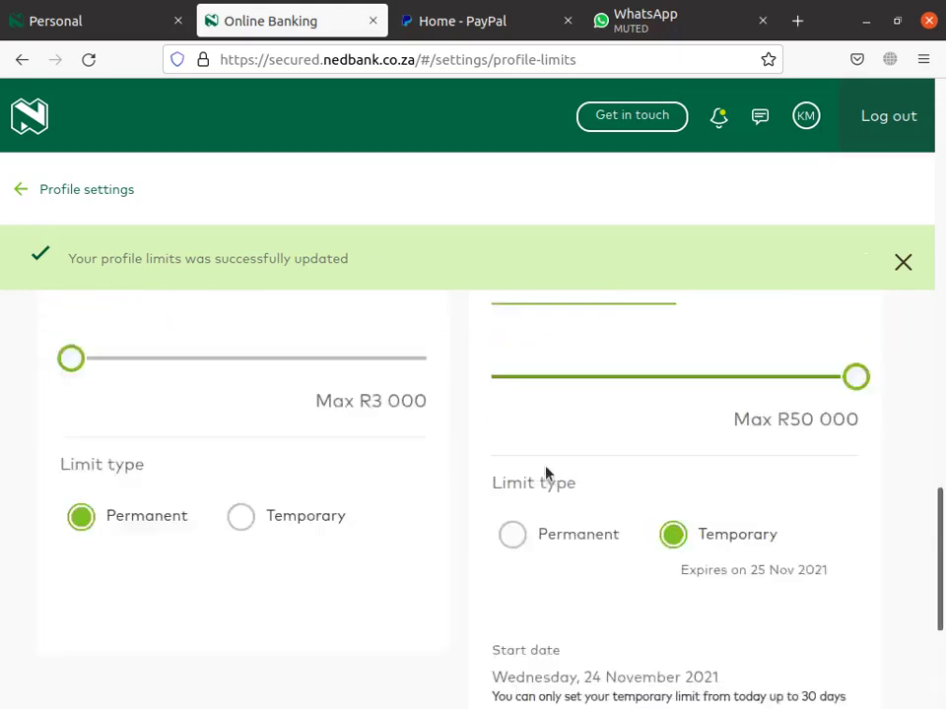
{"action": "scroll", "coordinate": [562, 501], "scroll_direction": "up", "scroll_amount": 3}
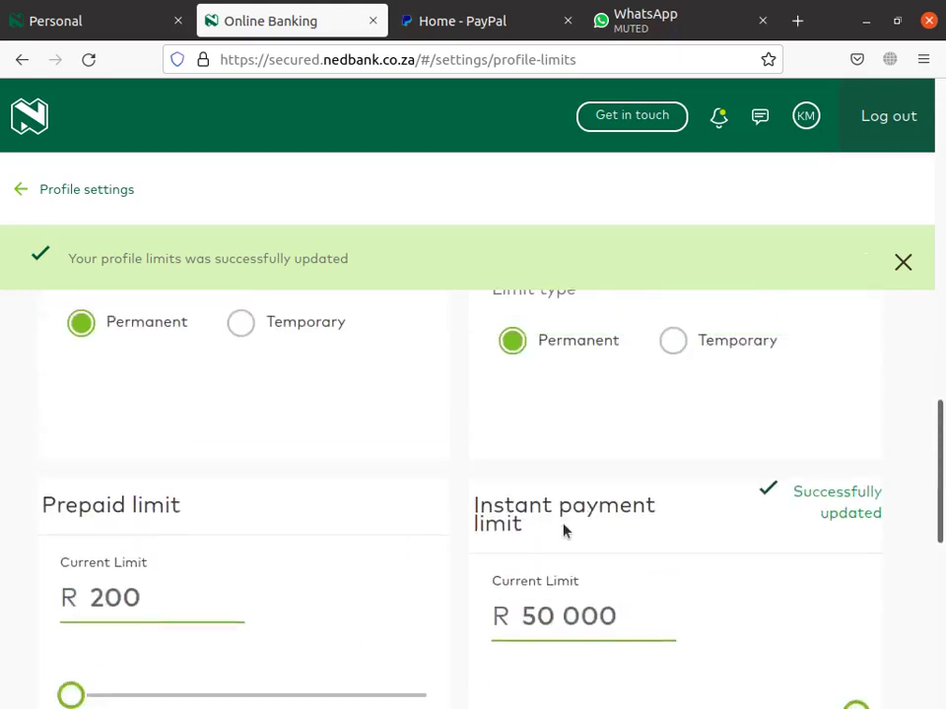
{"action": "scroll", "coordinate": [546, 543], "scroll_direction": "up", "scroll_amount": 4}
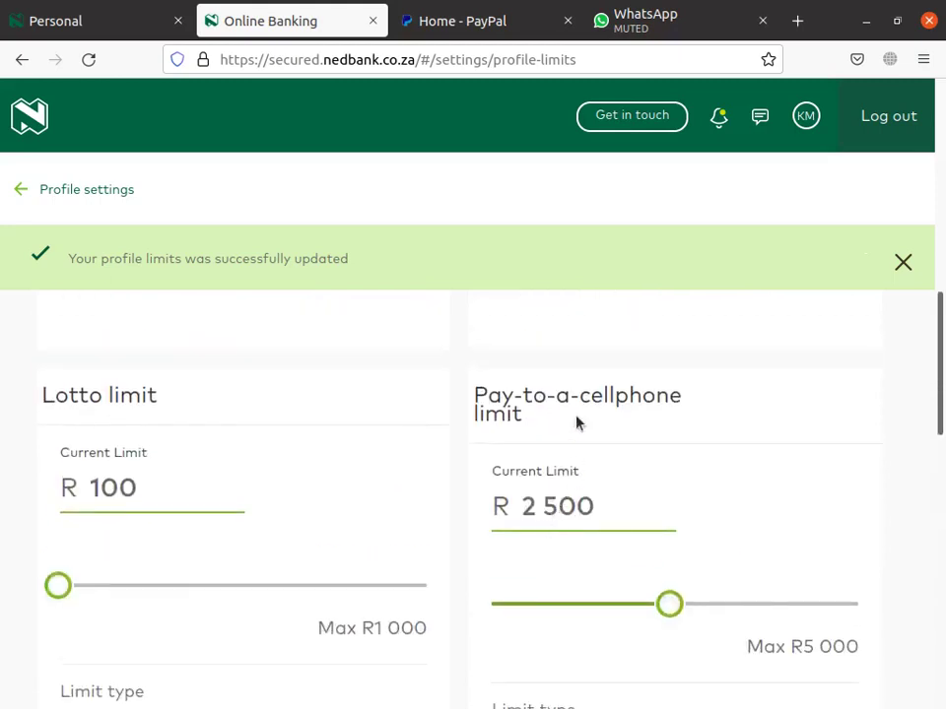
{"action": "left_click_drag", "start_coordinate": [671, 604], "coordinate": [889, 592]}
{"action": "scroll", "coordinate": [788, 566], "scroll_direction": "down", "scroll_amount": 3}
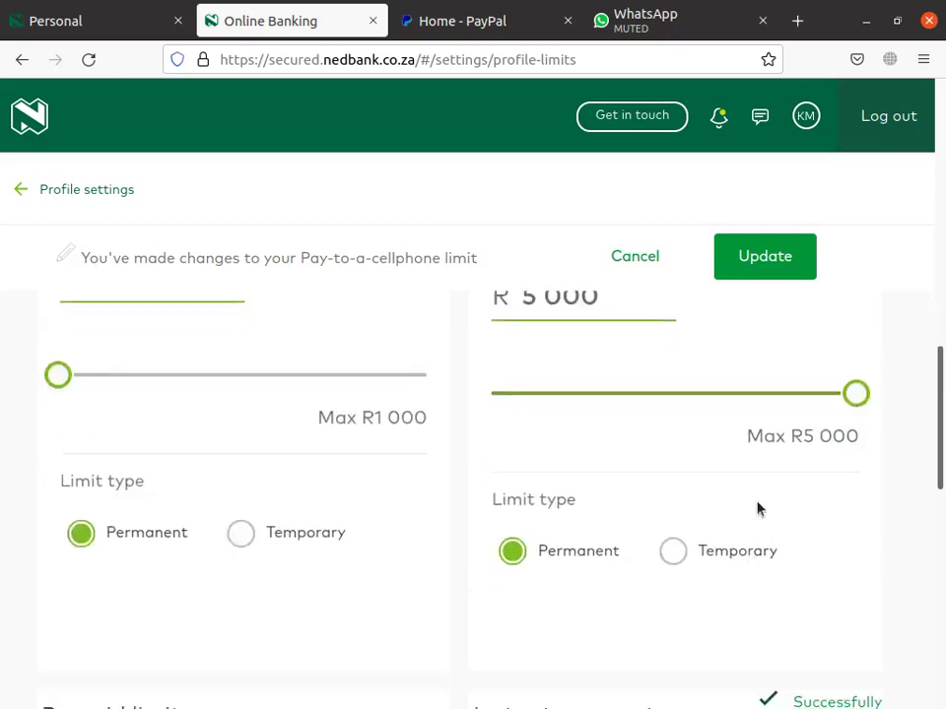
{"action": "scroll", "coordinate": [673, 492], "scroll_direction": "up", "scroll_amount": 3}
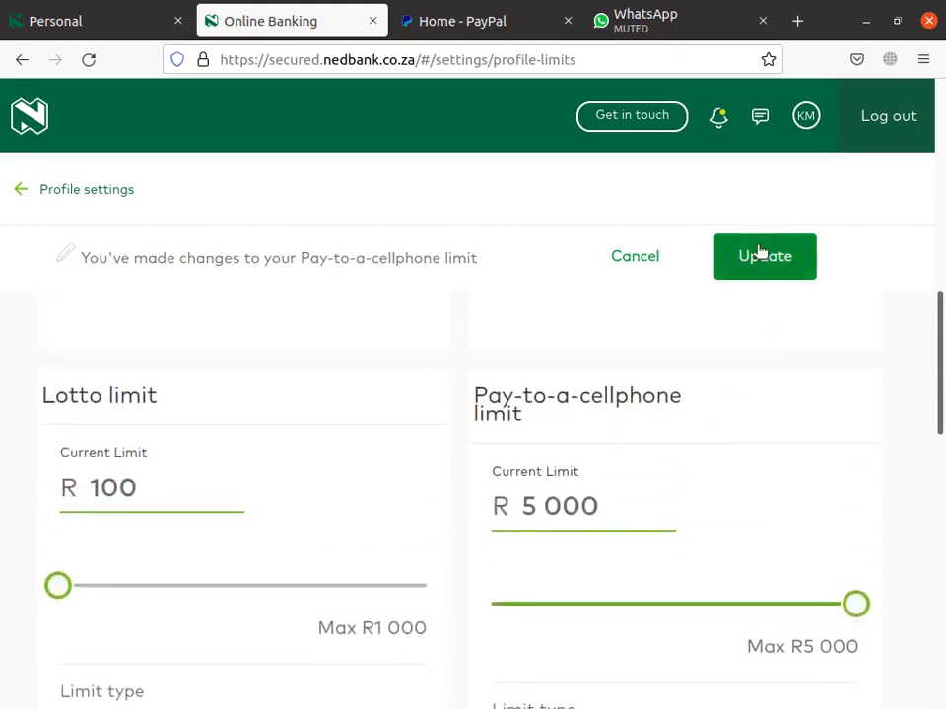
- Make the R 5 000 pay-to-a-cellphone limit temporary until 25 Nov 2021 and submit it for Approve-it approval
{"action": "scroll", "coordinate": [765, 390], "scroll_direction": "down", "scroll_amount": 3}
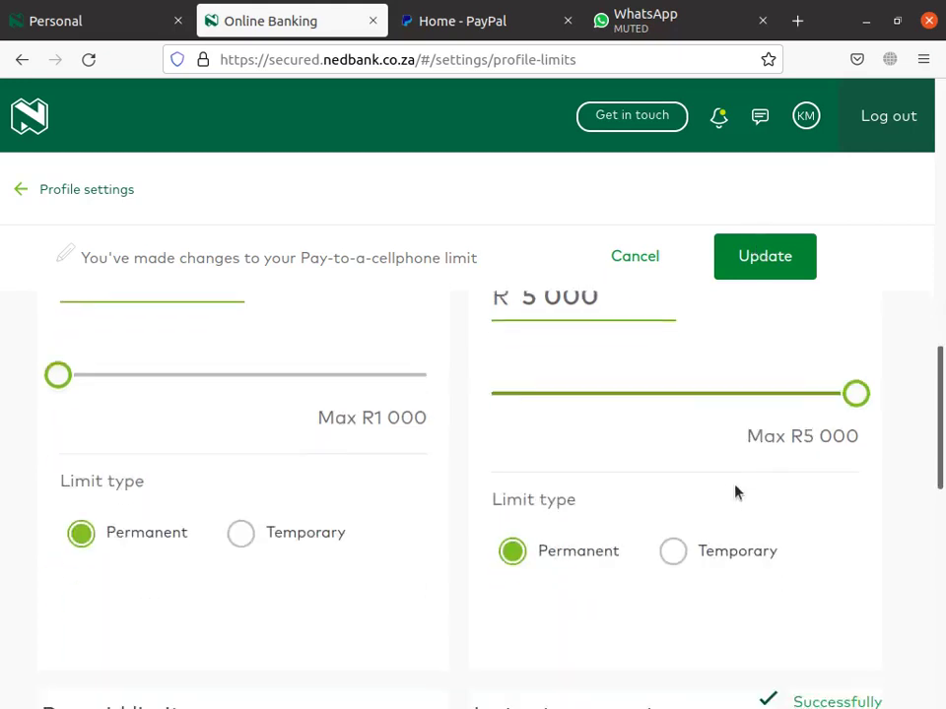
{"action": "left_click", "coordinate": [674, 551]}
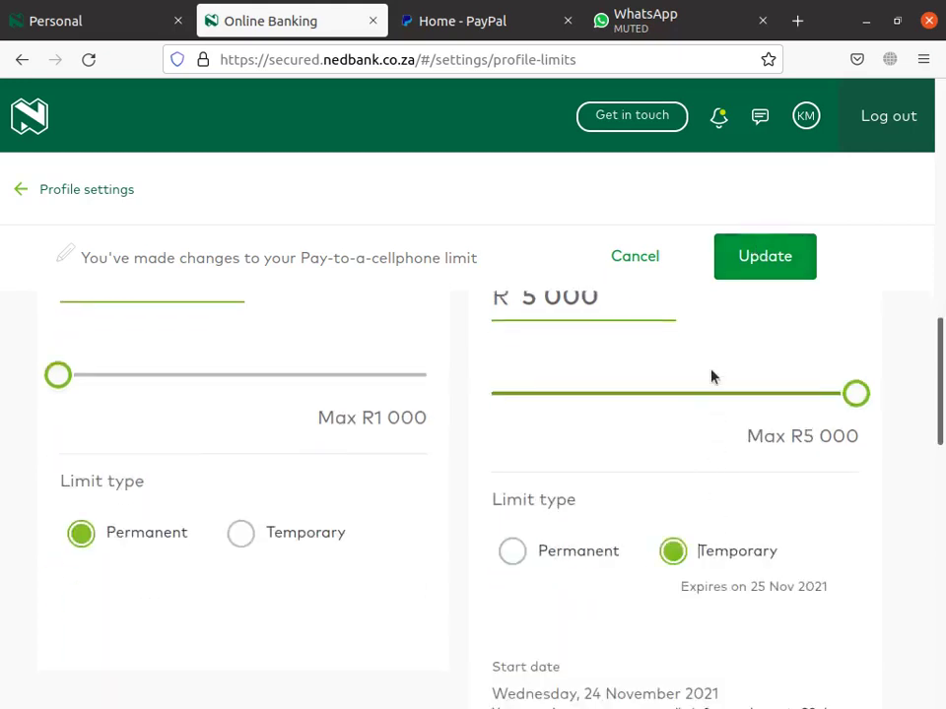
{"action": "left_click", "coordinate": [742, 271]}
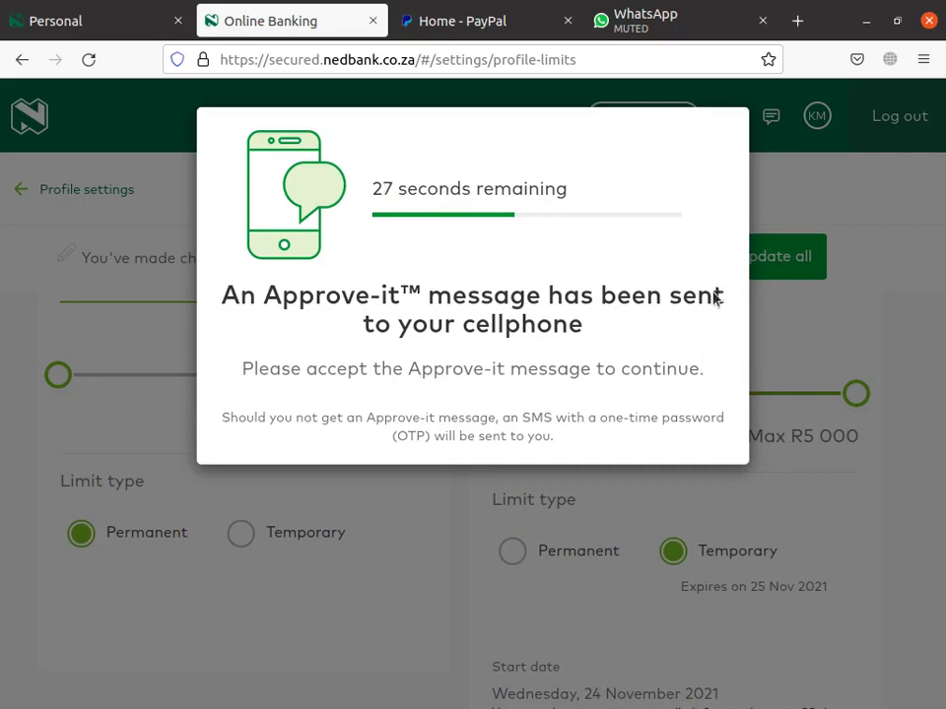
{"action": "scroll", "coordinate": [610, 480], "scroll_direction": "down", "scroll_amount": 2}
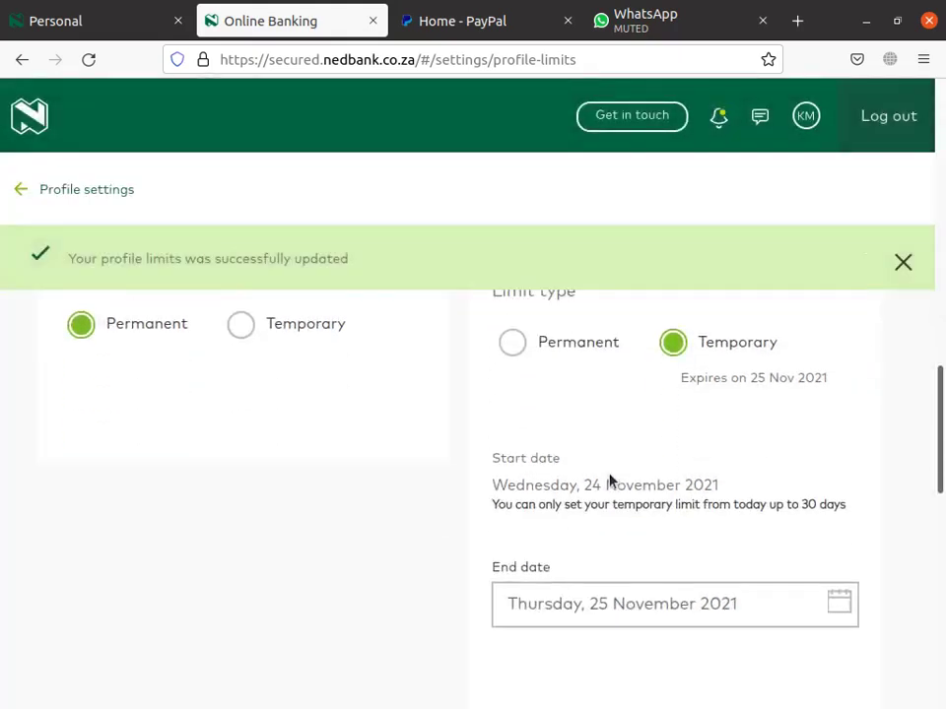
{"action": "scroll", "coordinate": [610, 483], "scroll_direction": "down", "scroll_amount": 1}
- Drag the Lotto limit slider up to its R 1 000 maximum
{"action": "scroll", "coordinate": [561, 537], "scroll_direction": "up", "scroll_amount": 4}
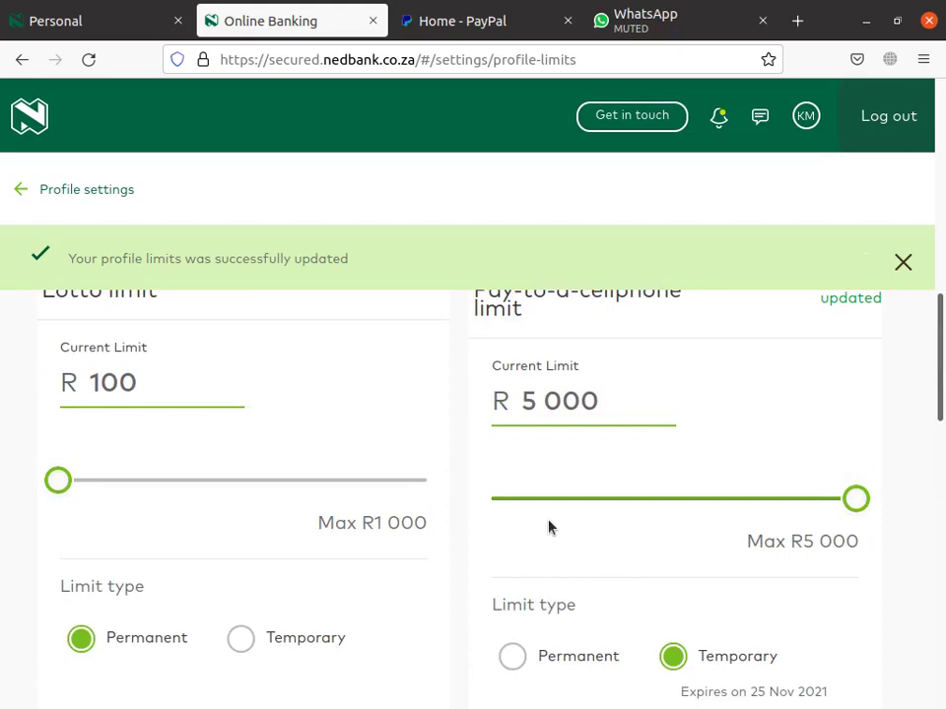
{"action": "scroll", "coordinate": [116, 477], "scroll_direction": "up", "scroll_amount": 1}
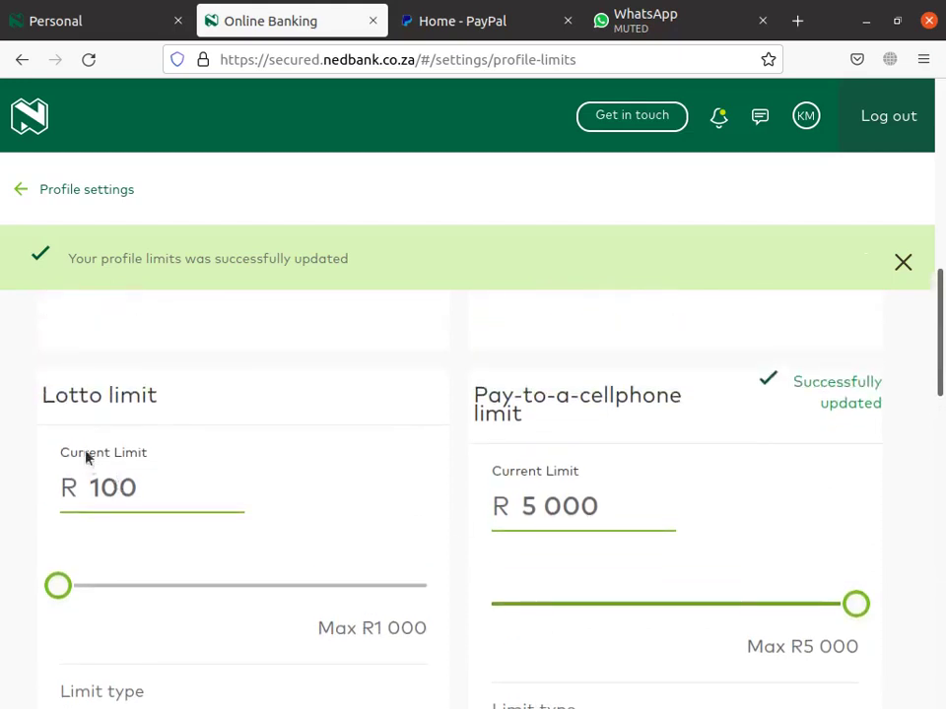
{"action": "left_click_drag", "start_coordinate": [56, 591], "coordinate": [604, 593]}
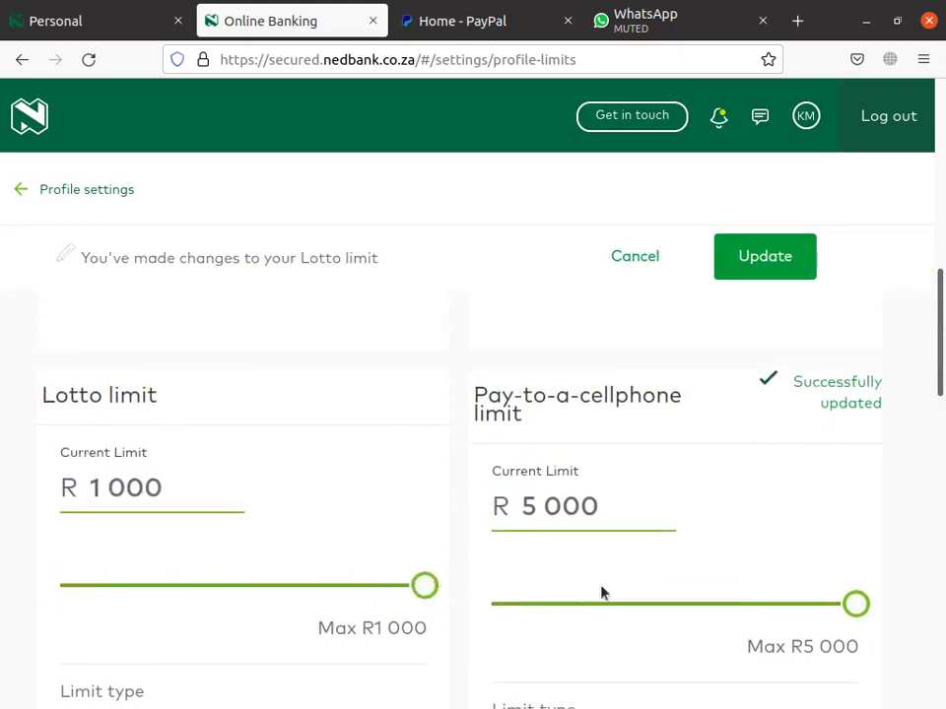
{"action": "scroll", "coordinate": [295, 491], "scroll_direction": "down", "scroll_amount": 3}
{"action": "scroll", "coordinate": [270, 492], "scroll_direction": "up", "scroll_amount": 1}
- Raise the transfer limit from R 29 500 to R 150 000 and save all changed limits
{"action": "scroll", "coordinate": [270, 492], "scroll_direction": "up", "scroll_amount": 2}
{"action": "scroll", "coordinate": [270, 491], "scroll_direction": "up", "scroll_amount": 7}
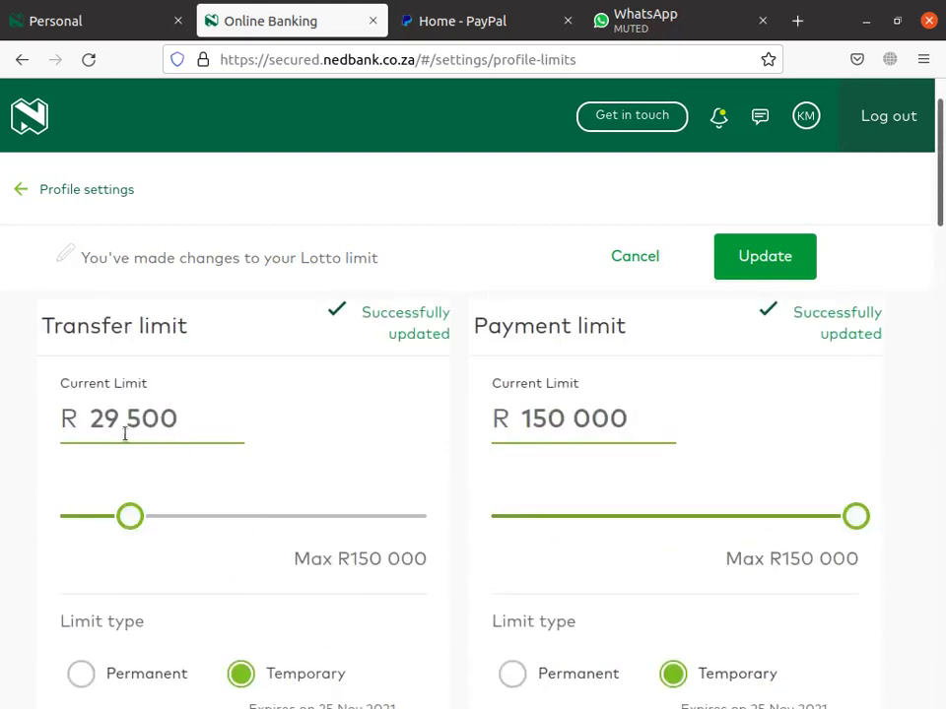
{"action": "scroll", "coordinate": [118, 434], "scroll_direction": "up", "scroll_amount": 1}
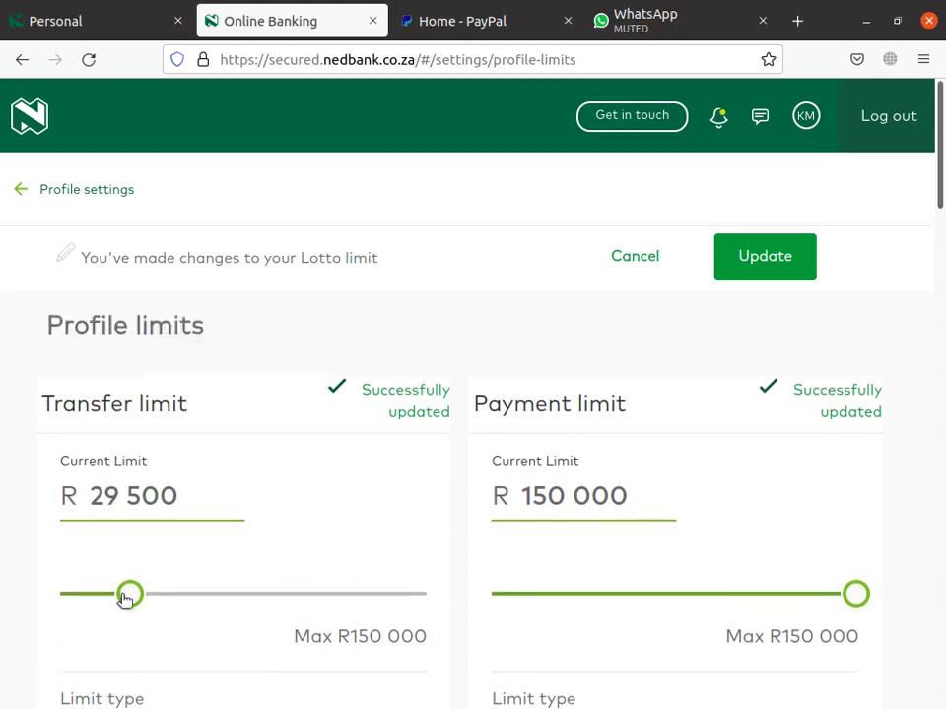
{"action": "left_click_drag", "start_coordinate": [126, 595], "coordinate": [810, 607]}
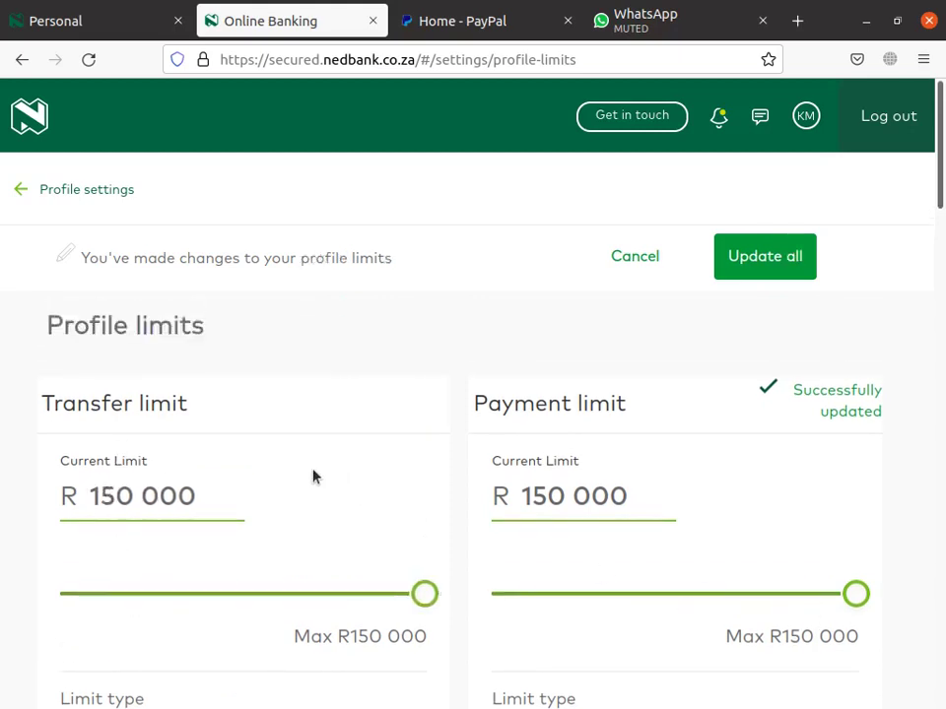
{"action": "scroll", "coordinate": [307, 477], "scroll_direction": "down", "scroll_amount": 5}
{"action": "scroll", "coordinate": [344, 473], "scroll_direction": "down", "scroll_amount": 2}
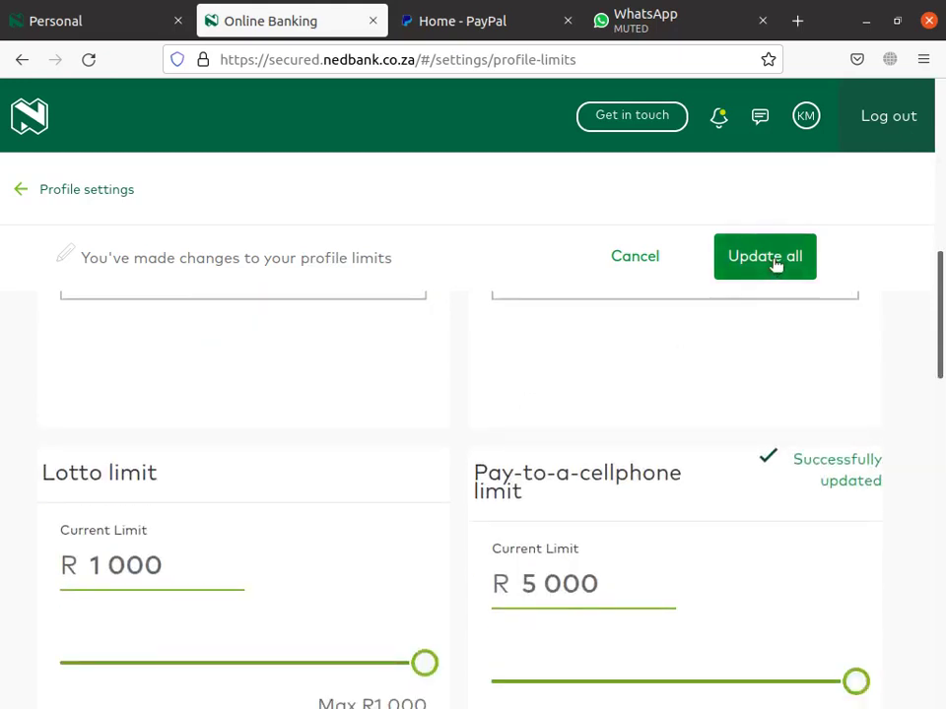
{"action": "left_click", "coordinate": [615, 266]}
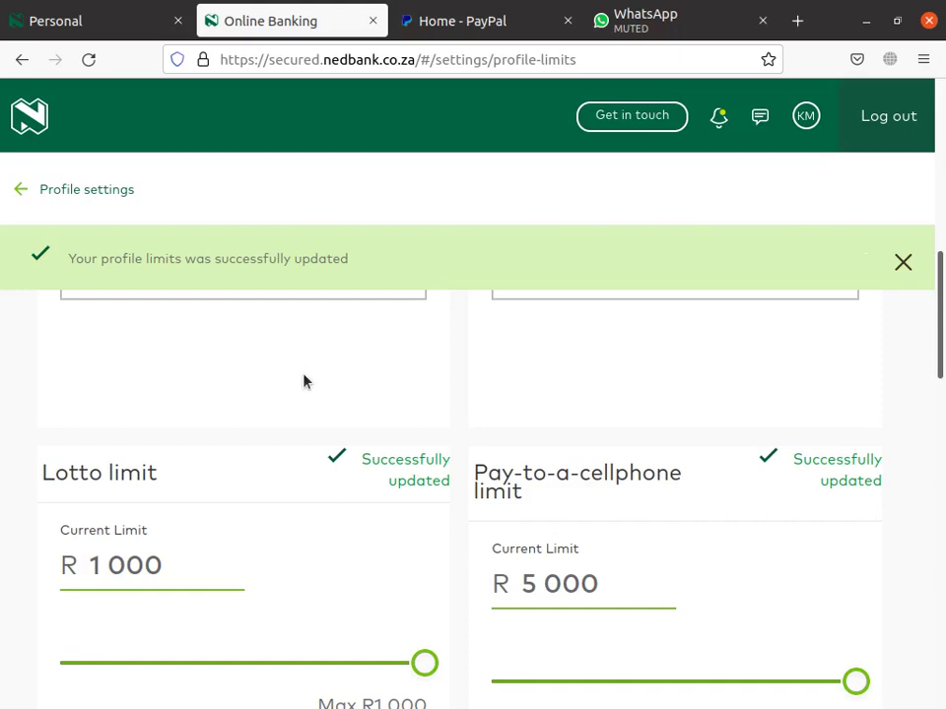
{"action": "scroll", "coordinate": [293, 417], "scroll_direction": "down", "scroll_amount": 3}
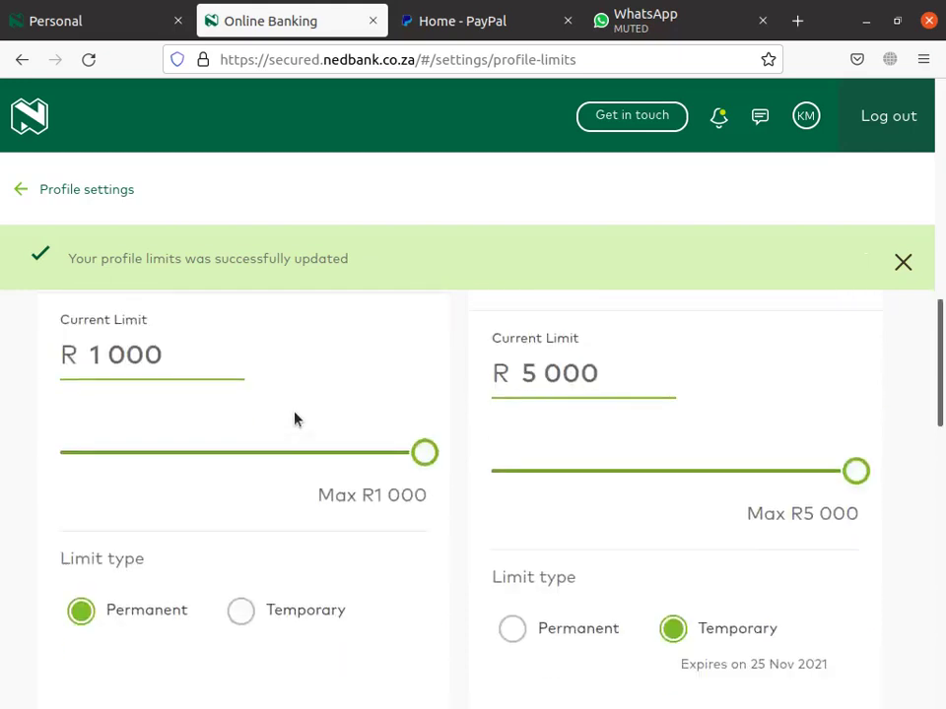
{"action": "scroll", "coordinate": [288, 409], "scroll_direction": "up", "scroll_amount": 3}
{"action": "scroll", "coordinate": [251, 450], "scroll_direction": "down", "scroll_amount": 5}
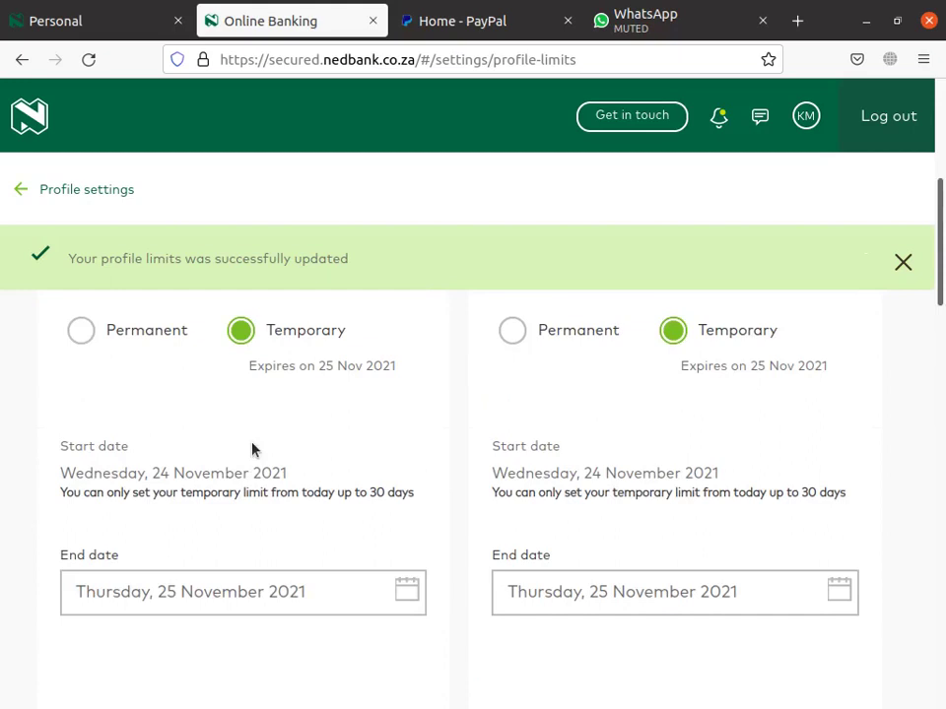
{"action": "scroll", "coordinate": [246, 456], "scroll_direction": "up", "scroll_amount": 2}
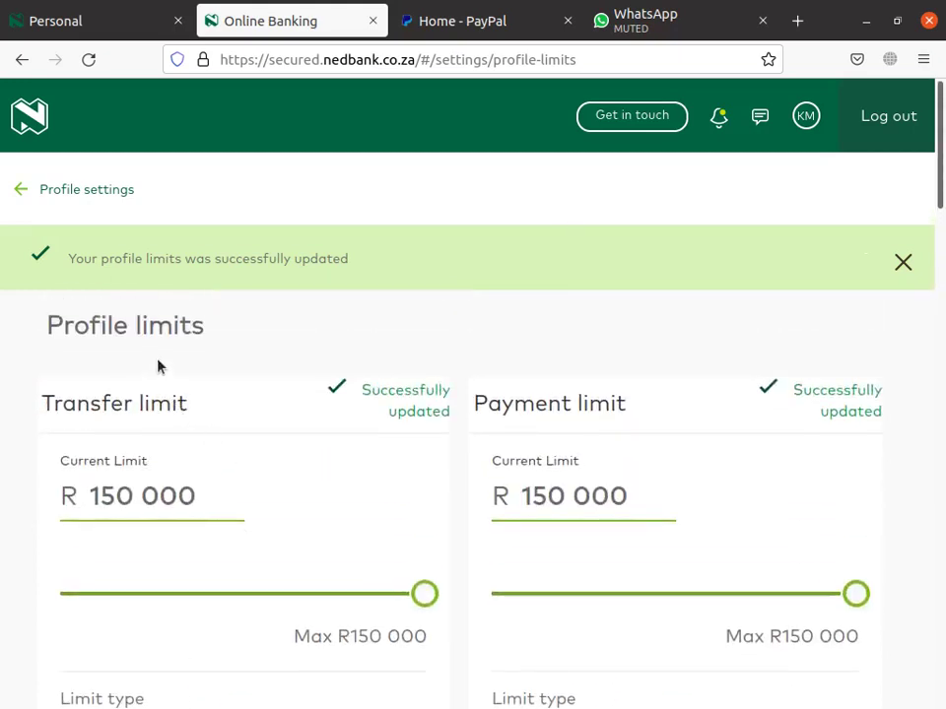
{"action": "scroll", "coordinate": [171, 428], "scroll_direction": "down", "scroll_amount": 1}
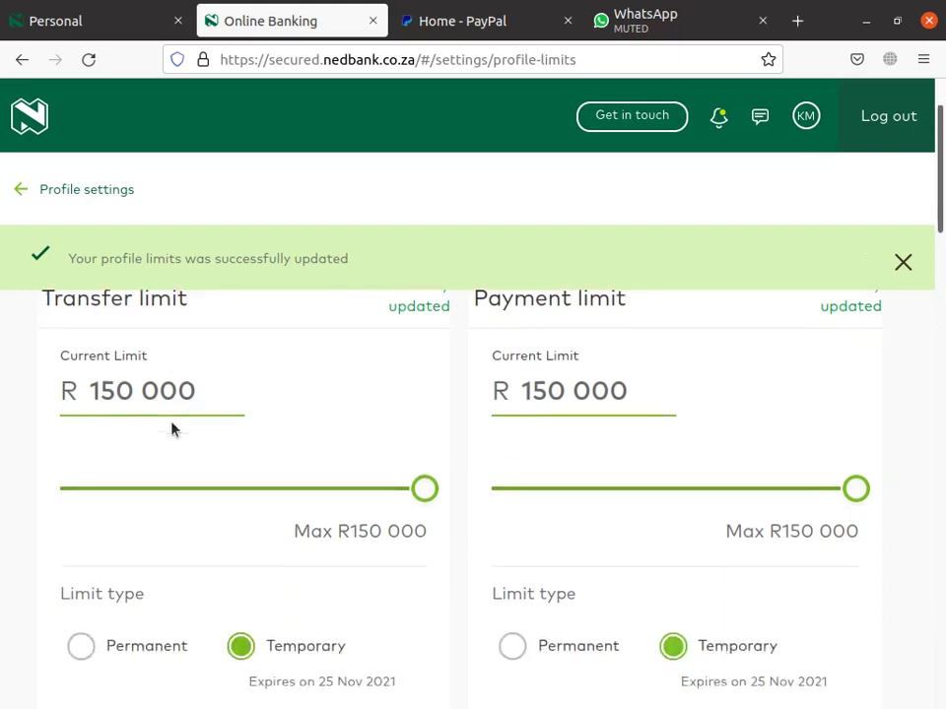
{"action": "scroll", "coordinate": [551, 429], "scroll_direction": "up", "scroll_amount": 1}
{"action": "scroll", "coordinate": [627, 428], "scroll_direction": "down", "scroll_amount": 3}
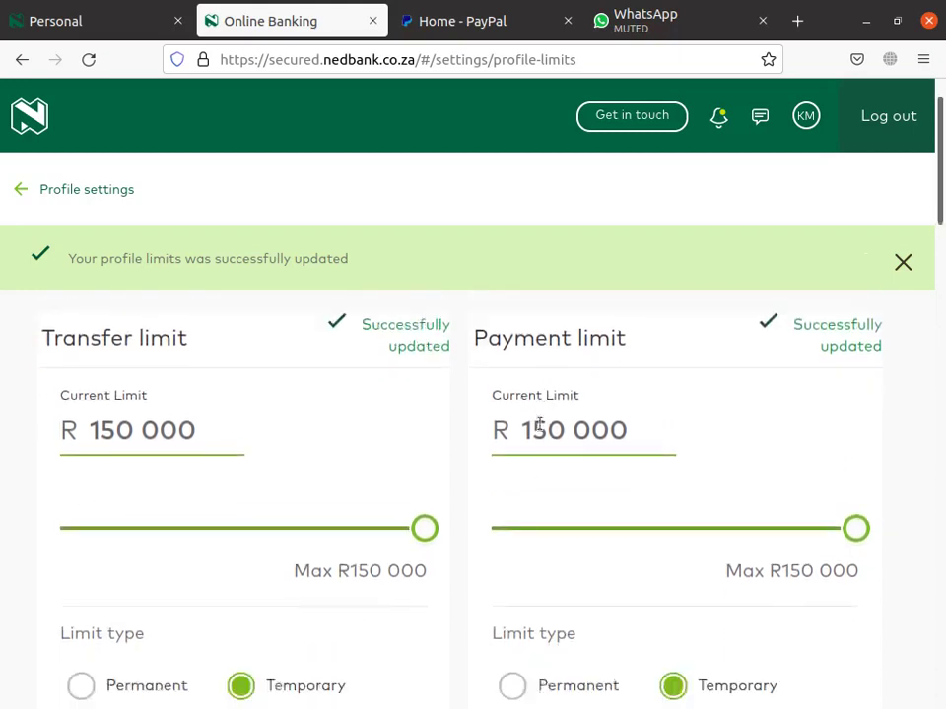
{"action": "scroll", "coordinate": [127, 431], "scroll_direction": "down", "scroll_amount": 1}
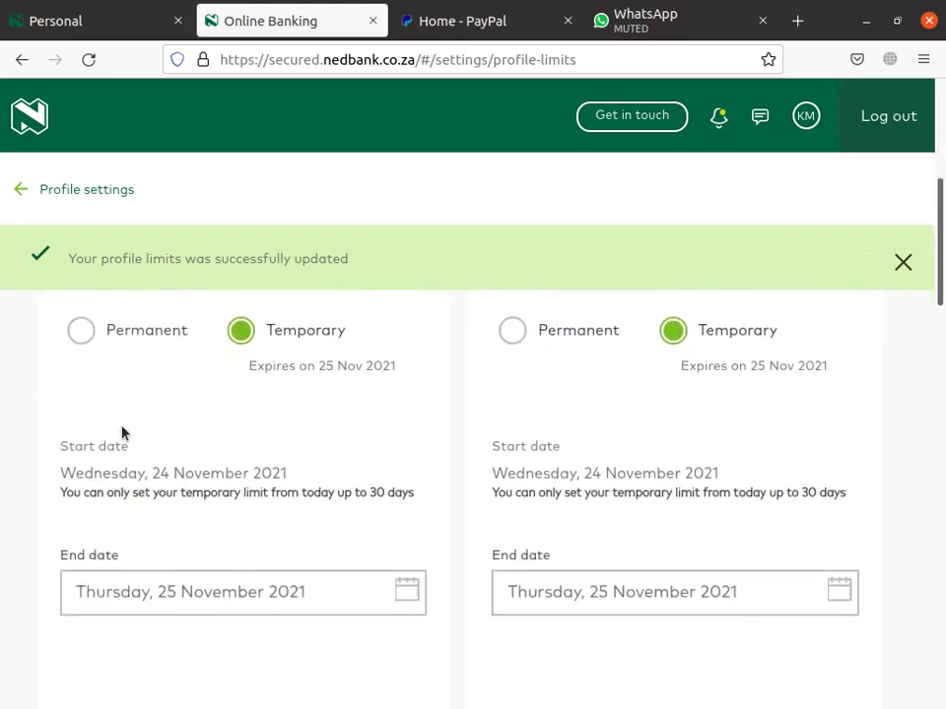
{"action": "scroll", "coordinate": [125, 430], "scroll_direction": "up", "scroll_amount": 1}
{"action": "scroll", "coordinate": [221, 430], "scroll_direction": "up", "scroll_amount": 2}
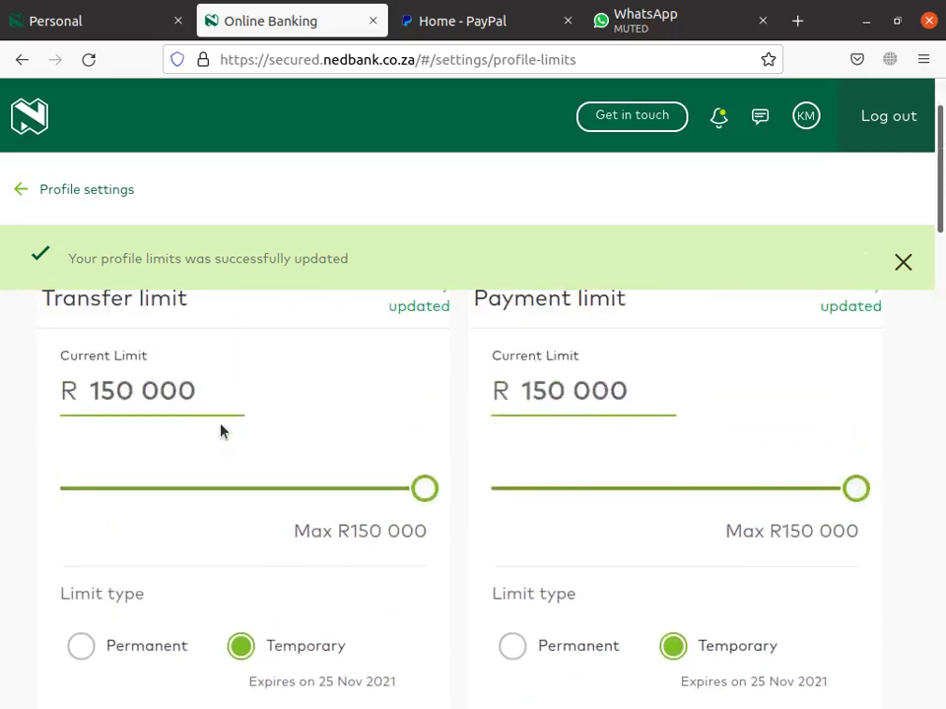
{"action": "scroll", "coordinate": [219, 430], "scroll_direction": "down", "scroll_amount": 4}
{"action": "scroll", "coordinate": [205, 439], "scroll_direction": "down", "scroll_amount": 2}
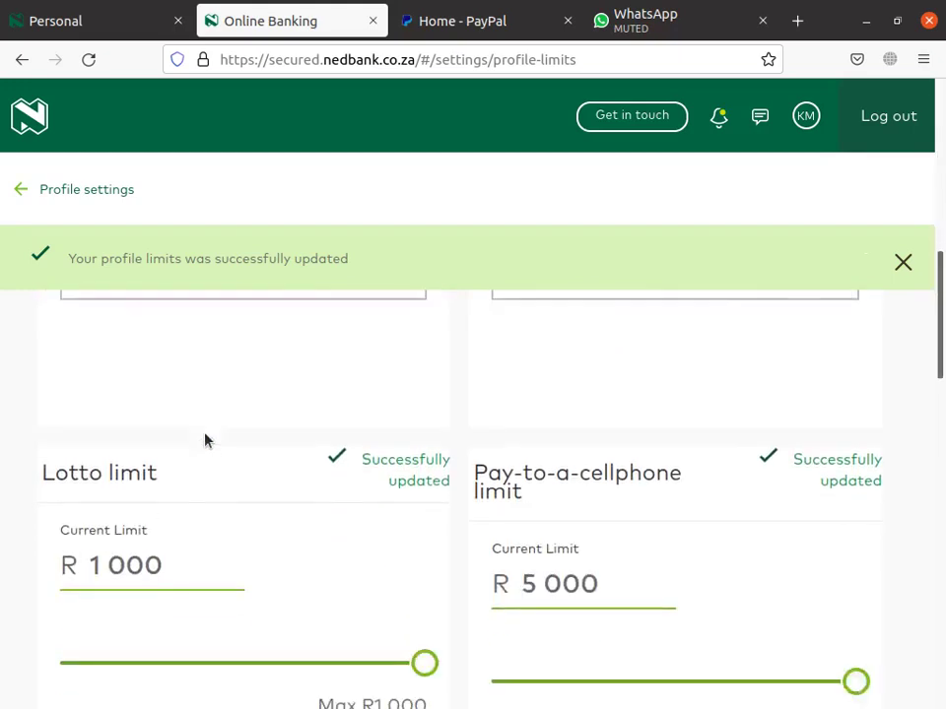
{"action": "scroll", "coordinate": [123, 510], "scroll_direction": "down", "scroll_amount": 2}
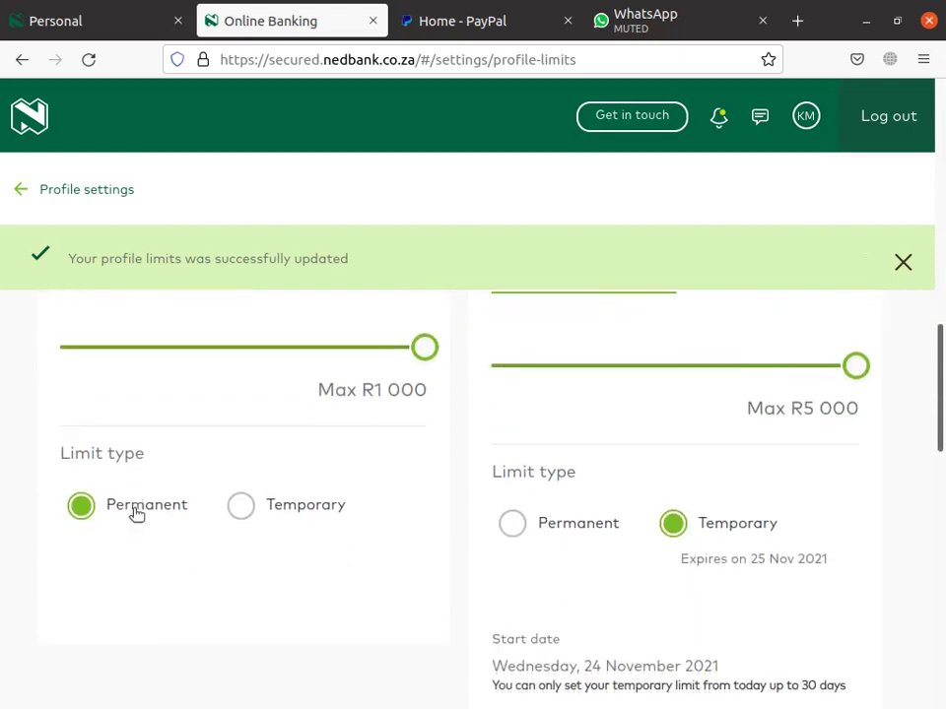
{"action": "scroll", "coordinate": [296, 502], "scroll_direction": "down", "scroll_amount": 2}
{"action": "scroll", "coordinate": [642, 512], "scroll_direction": "up", "scroll_amount": 4}
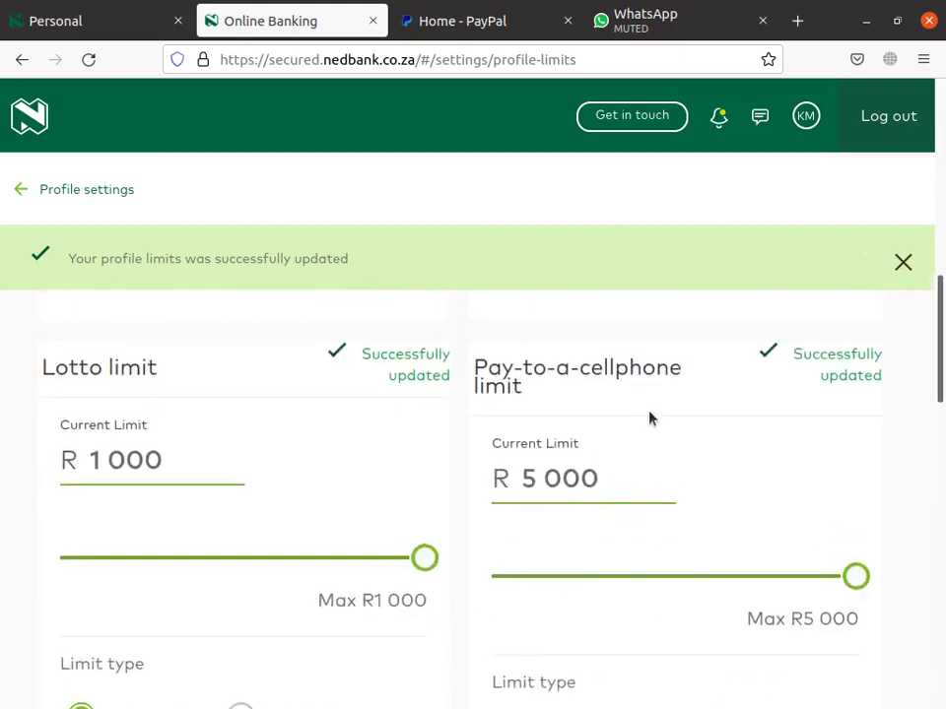
{"action": "scroll", "coordinate": [575, 473], "scroll_direction": "down", "scroll_amount": 9}
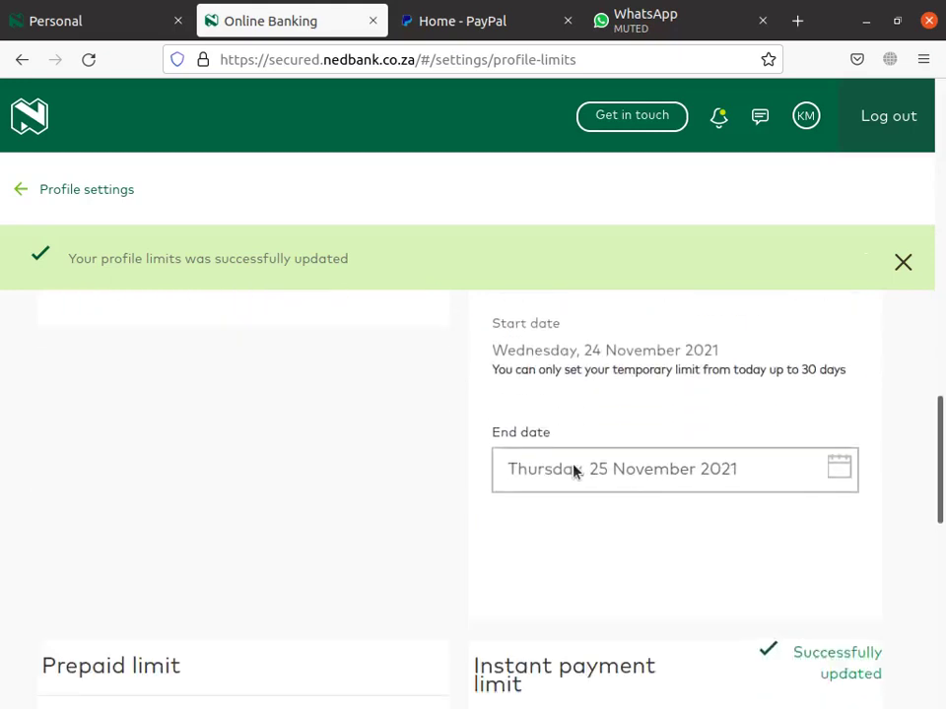
{"action": "scroll", "coordinate": [574, 473], "scroll_direction": "up", "scroll_amount": 2}
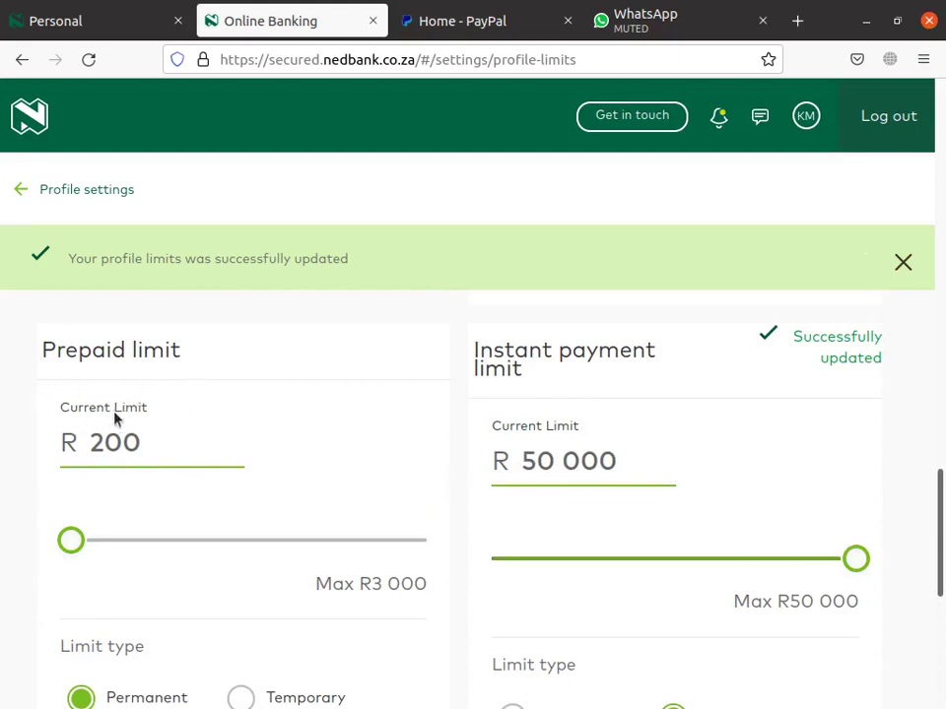
{"action": "scroll", "coordinate": [125, 419], "scroll_direction": "down", "scroll_amount": 3}
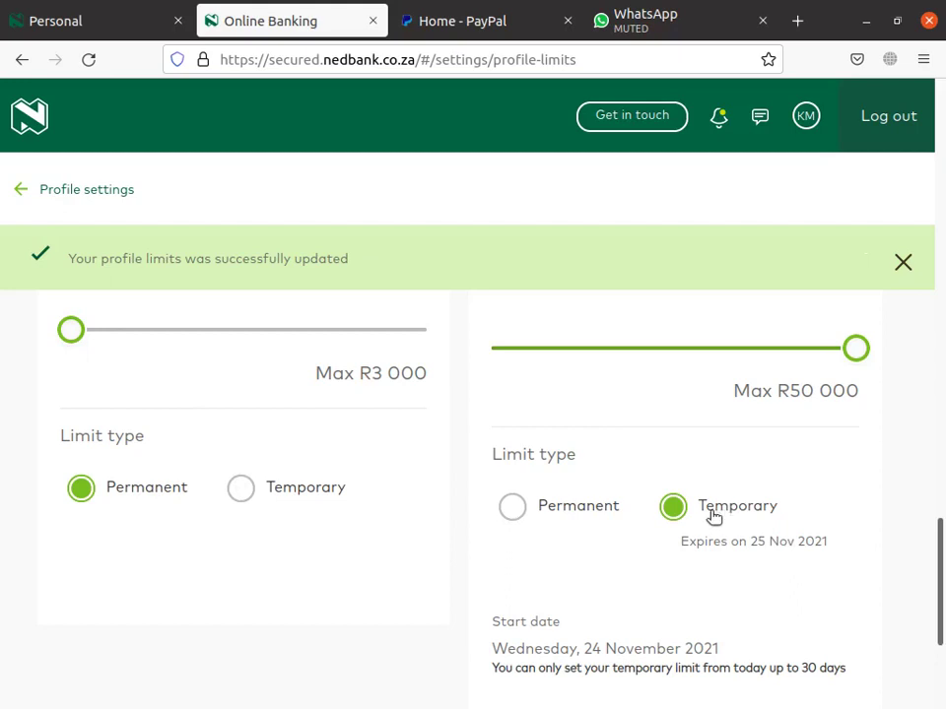
{"action": "scroll", "coordinate": [705, 517], "scroll_direction": "up", "scroll_amount": 3}
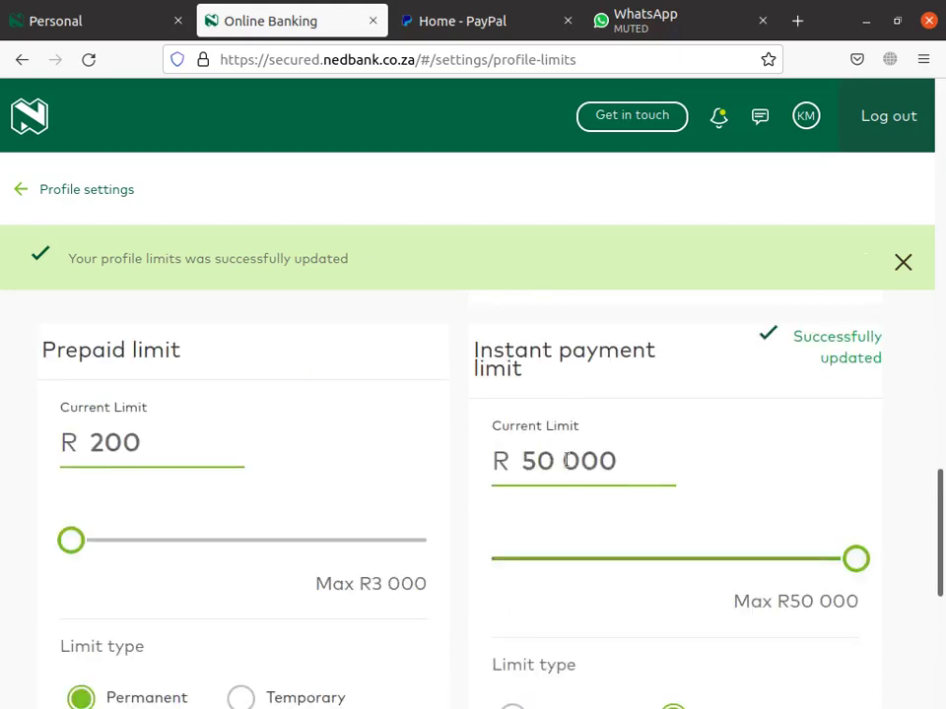
{"action": "scroll", "coordinate": [567, 463], "scroll_direction": "down", "scroll_amount": 5}
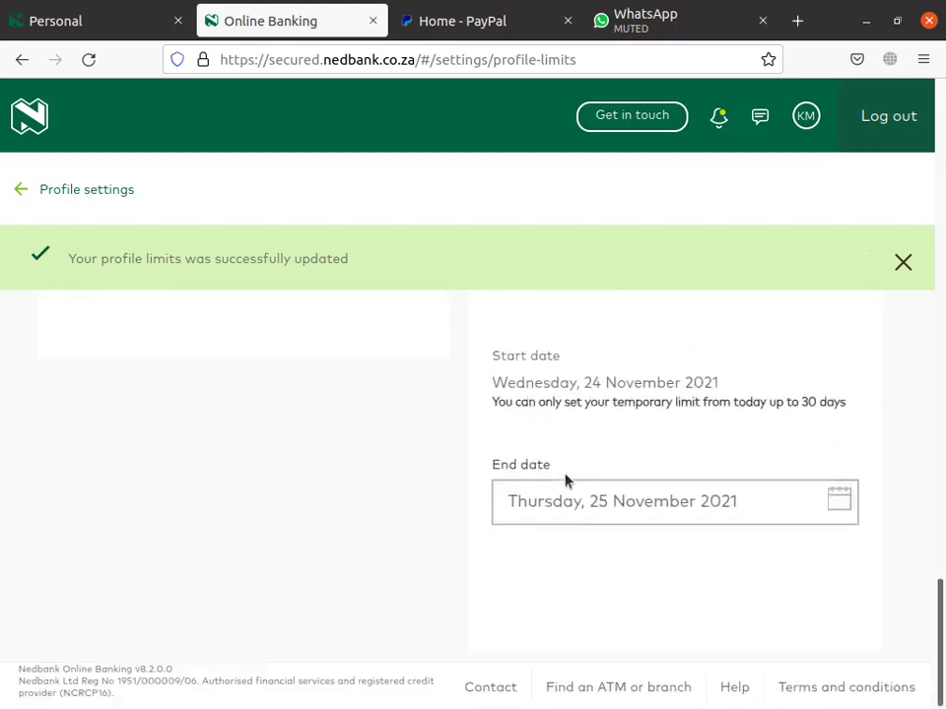
{"action": "scroll", "coordinate": [566, 482], "scroll_direction": "up", "scroll_amount": 15}
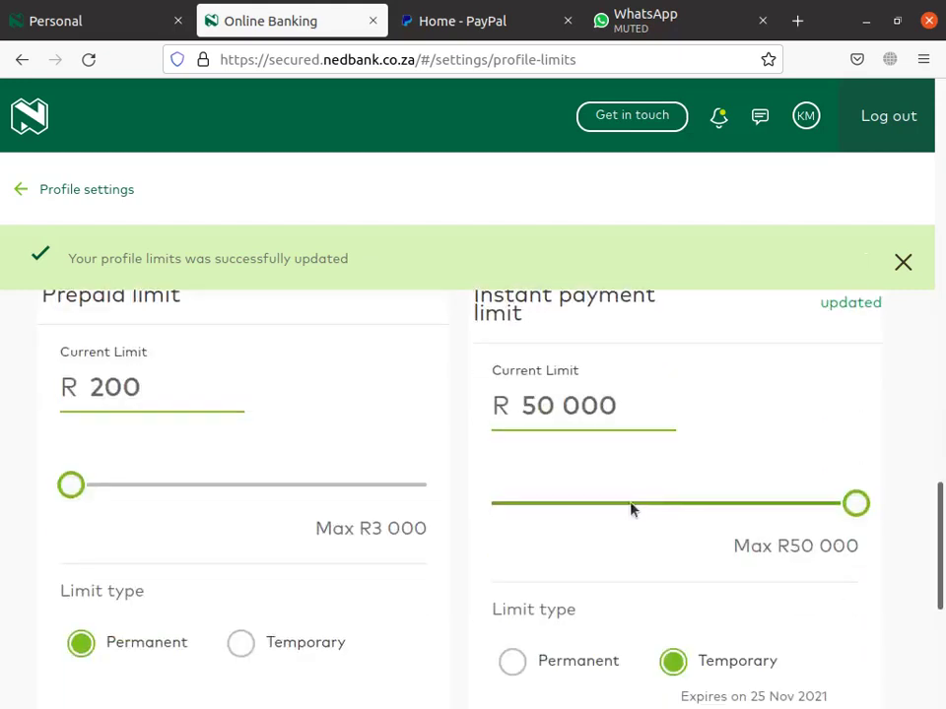
{"action": "scroll", "coordinate": [775, 454], "scroll_direction": "down", "scroll_amount": 5}
{"action": "scroll", "coordinate": [583, 476], "scroll_direction": "up", "scroll_amount": 10}
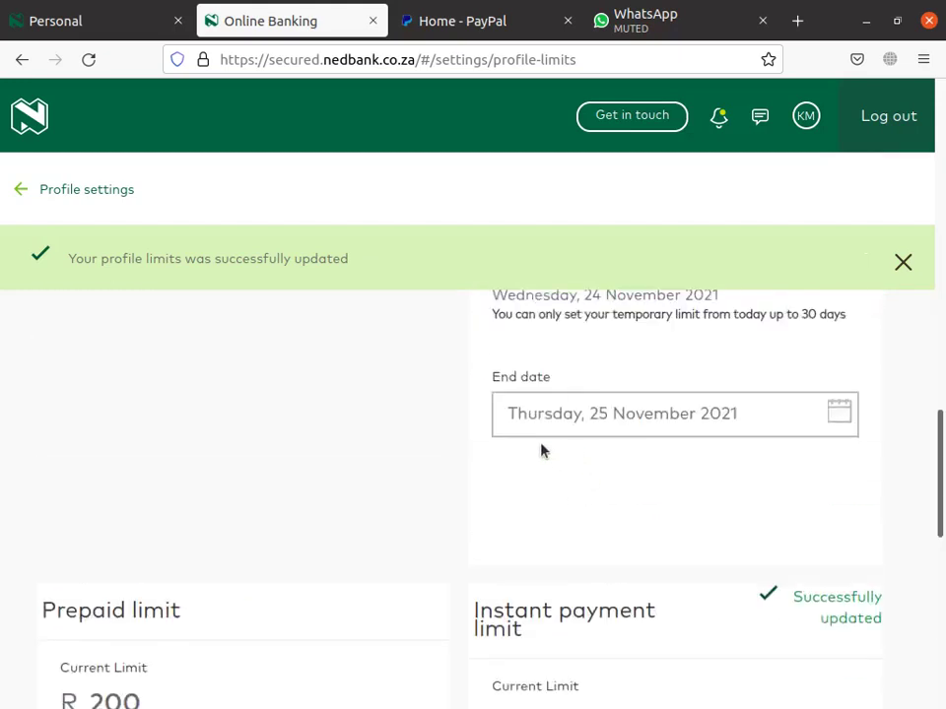
{"action": "scroll", "coordinate": [502, 433], "scroll_direction": "up", "scroll_amount": 4}
{"action": "scroll", "coordinate": [209, 434], "scroll_direction": "down", "scroll_amount": 4}
{"action": "scroll", "coordinate": [183, 471], "scroll_direction": "up", "scroll_amount": 10}
{"action": "scroll", "coordinate": [188, 478], "scroll_direction": "down", "scroll_amount": 2}
{"action": "scroll", "coordinate": [226, 490], "scroll_direction": "down", "scroll_amount": 2}
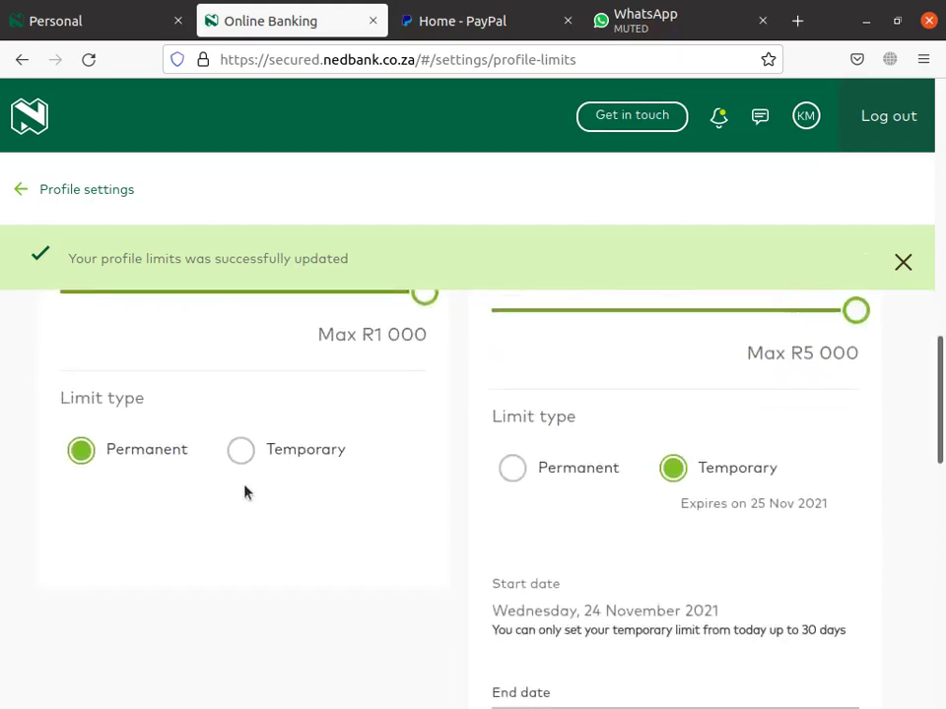
{"action": "scroll", "coordinate": [246, 492], "scroll_direction": "up", "scroll_amount": 4}
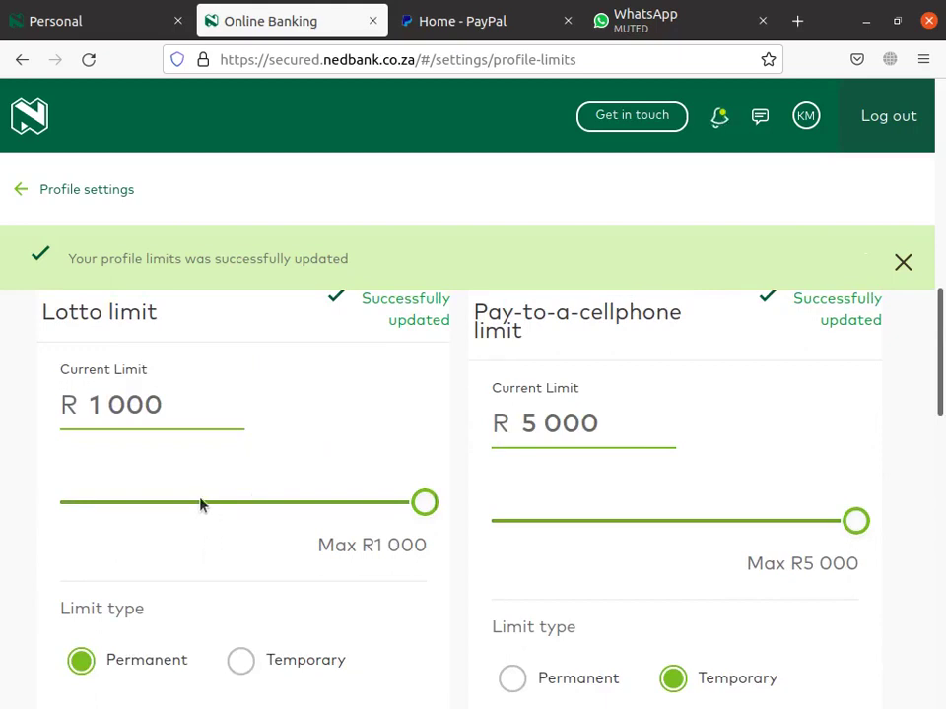
- Lower the Lotto limit back down to R 100
{"action": "left_click_drag", "start_coordinate": [424, 502], "coordinate": [59, 503]}
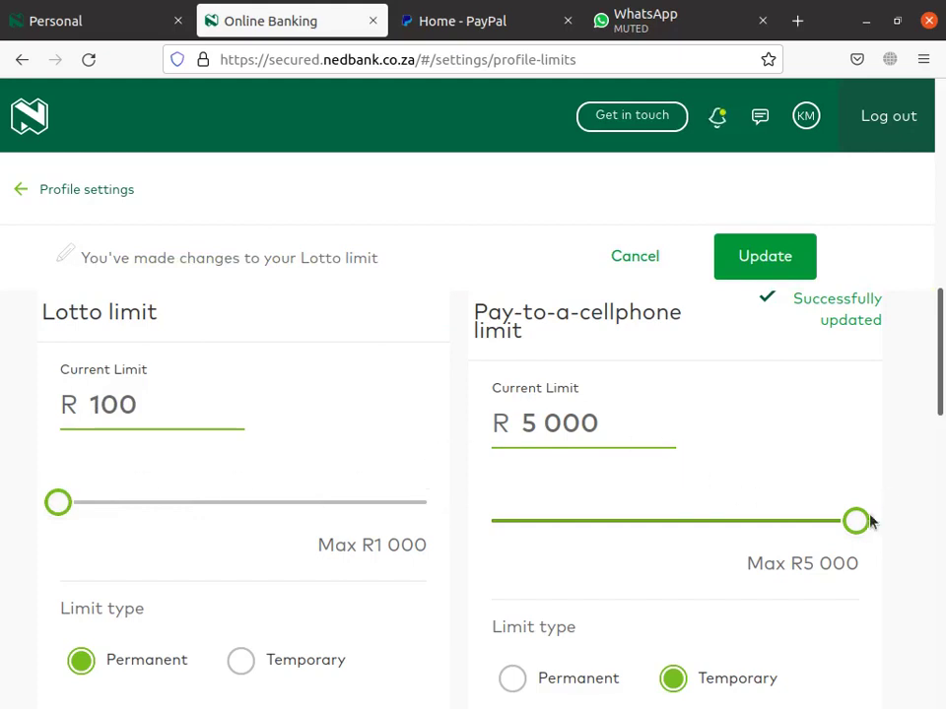
{"action": "scroll", "coordinate": [473, 543], "scroll_direction": "down", "scroll_amount": 3}
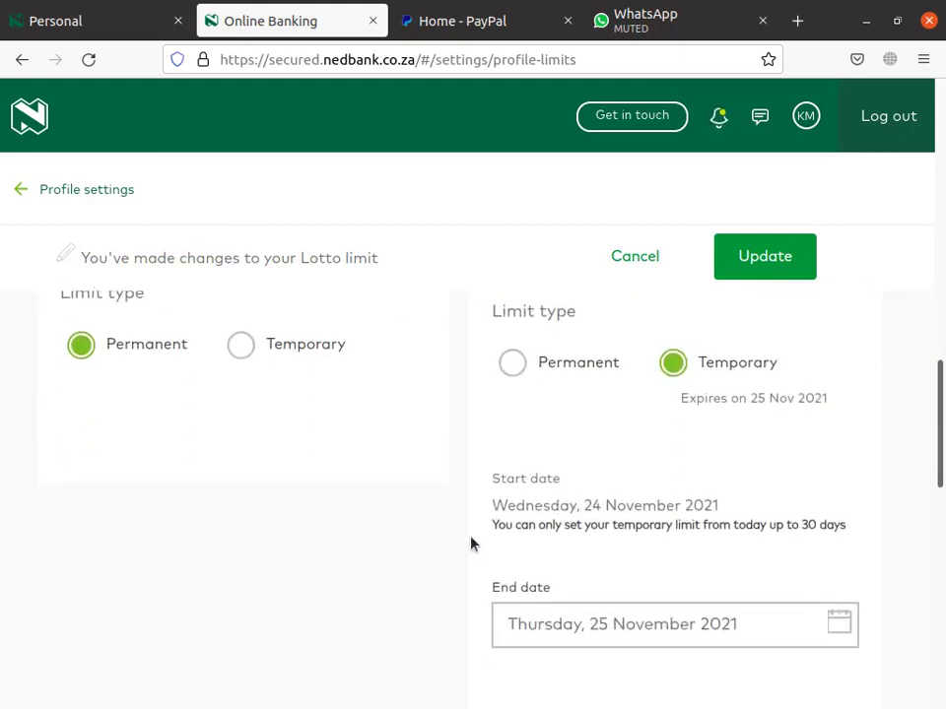
{"action": "scroll", "coordinate": [471, 544], "scroll_direction": "up", "scroll_amount": 5}
{"action": "scroll", "coordinate": [471, 544], "scroll_direction": "up", "scroll_amount": 7}
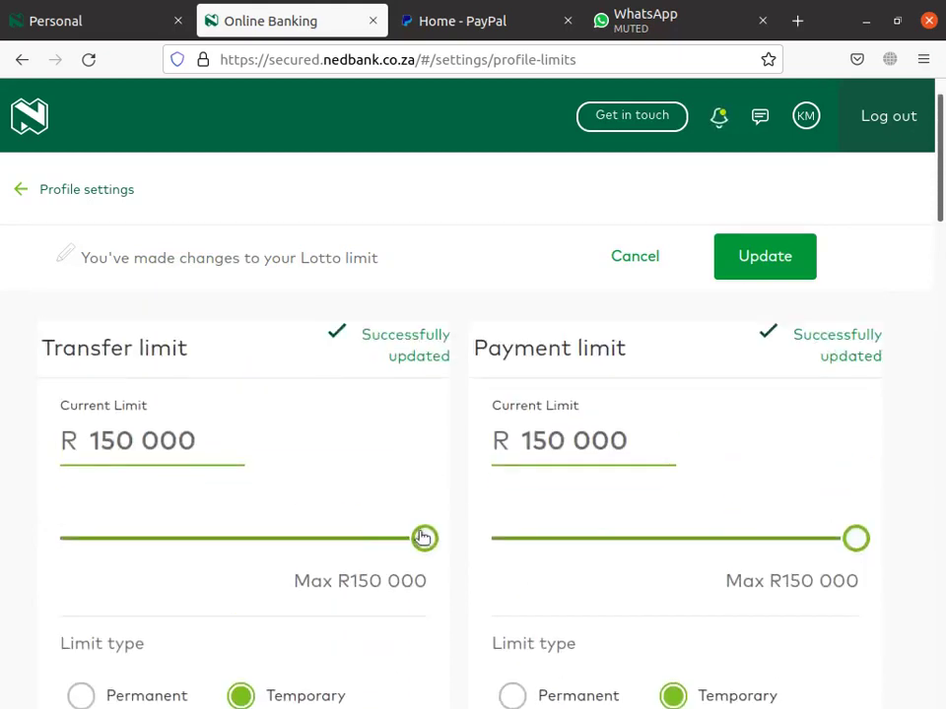
{"action": "scroll", "coordinate": [560, 504], "scroll_direction": "down", "scroll_amount": 2}
{"action": "scroll", "coordinate": [560, 503], "scroll_direction": "down", "scroll_amount": 4}
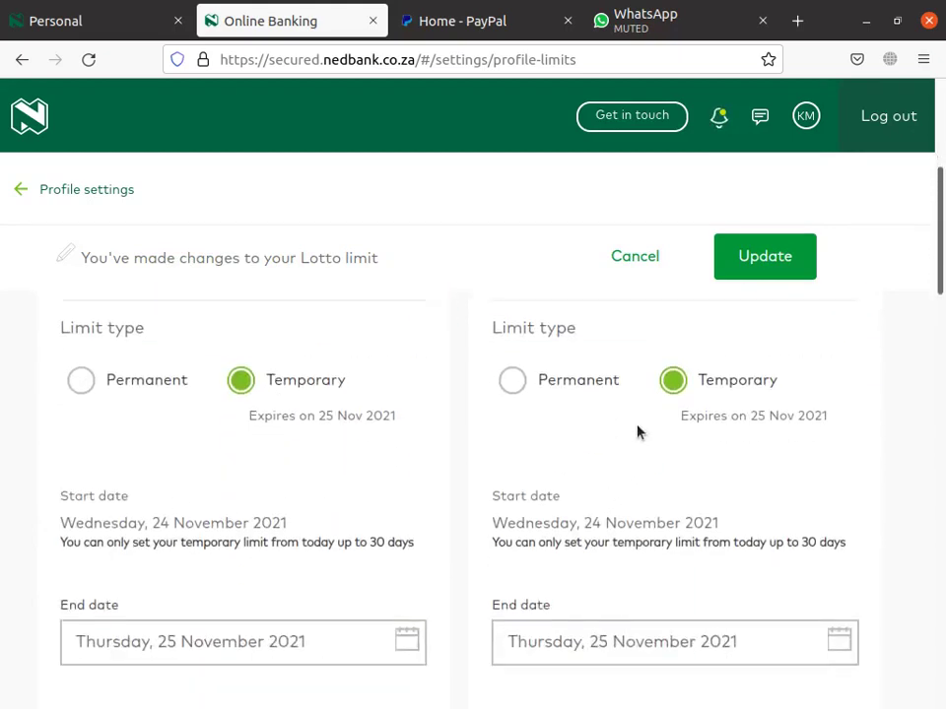
- Reduce the transfer limit to a temporary R 89 300
{"action": "left_click", "coordinate": [82, 382]}
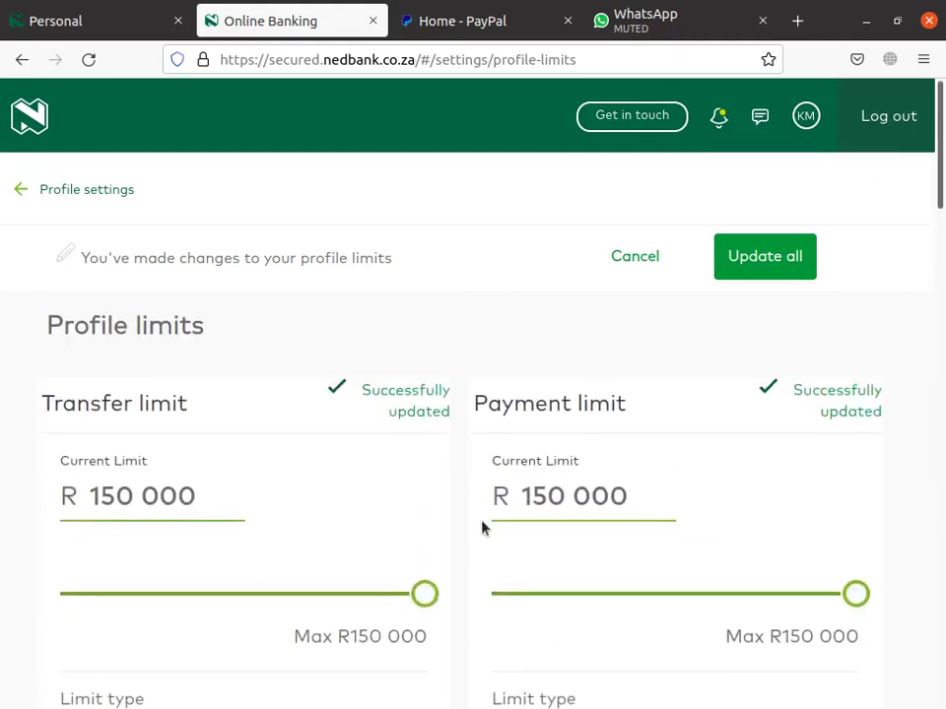
{"action": "left_click_drag", "start_coordinate": [425, 592], "coordinate": [276, 589]}
{"action": "scroll", "coordinate": [310, 574], "scroll_direction": "down", "scroll_amount": 3}
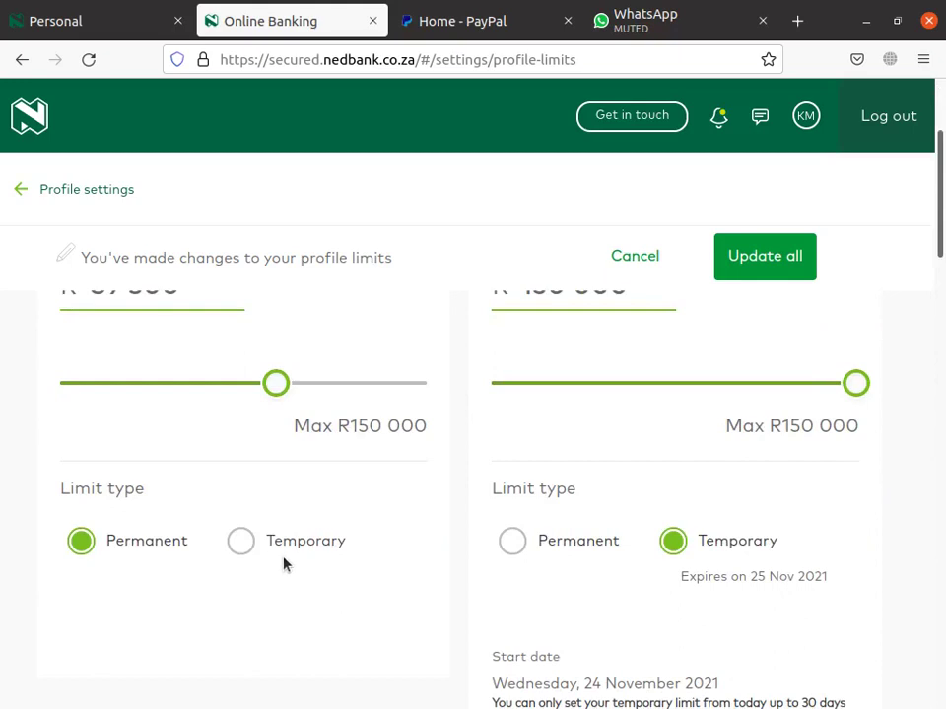
{"action": "left_click", "coordinate": [239, 544]}
{"action": "scroll", "coordinate": [646, 570], "scroll_direction": "up", "scroll_amount": 3}
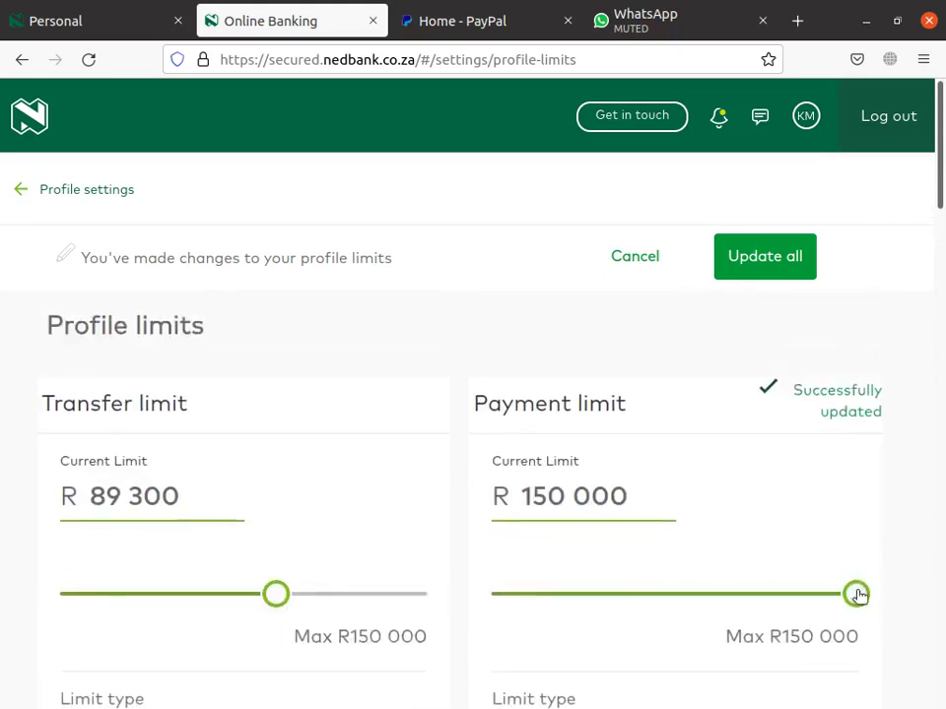
- Lower the payment limit to around R 69 700 and submit all limit changes for approval
{"action": "left_click_drag", "start_coordinate": [856, 594], "coordinate": [663, 588]}
{"action": "scroll", "coordinate": [670, 581], "scroll_direction": "down", "scroll_amount": 3}
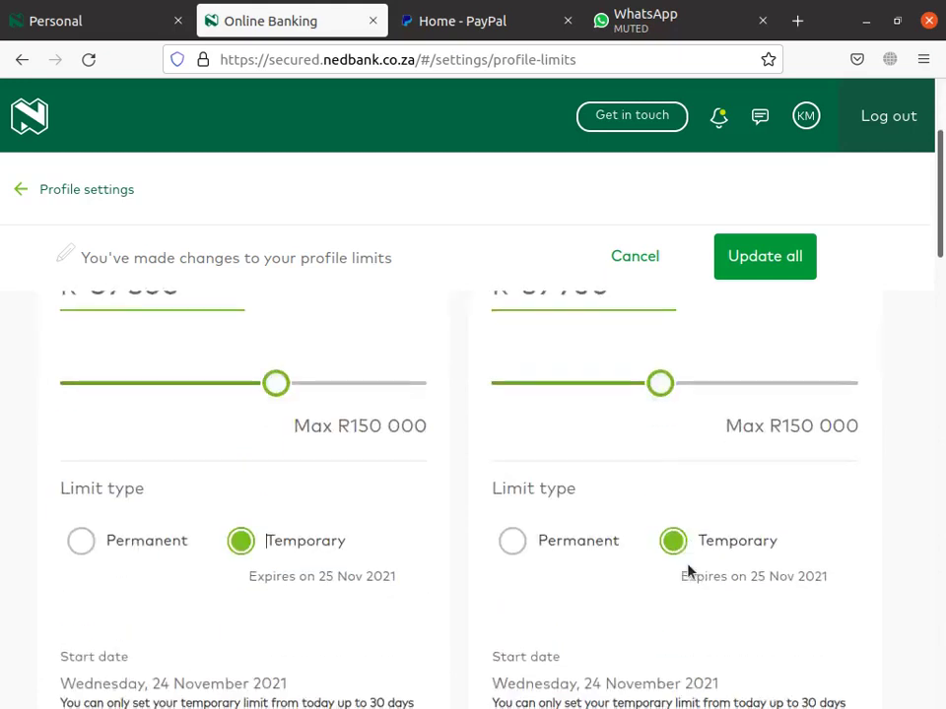
{"action": "left_click_drag", "start_coordinate": [667, 394], "coordinate": [683, 393]}
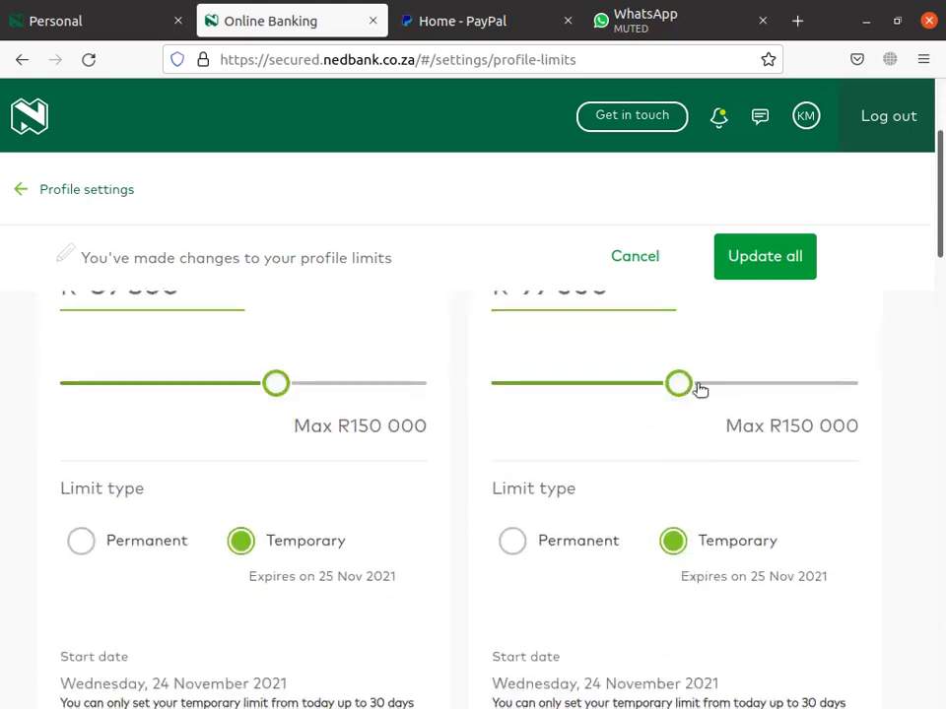
{"action": "left_click", "coordinate": [752, 255]}
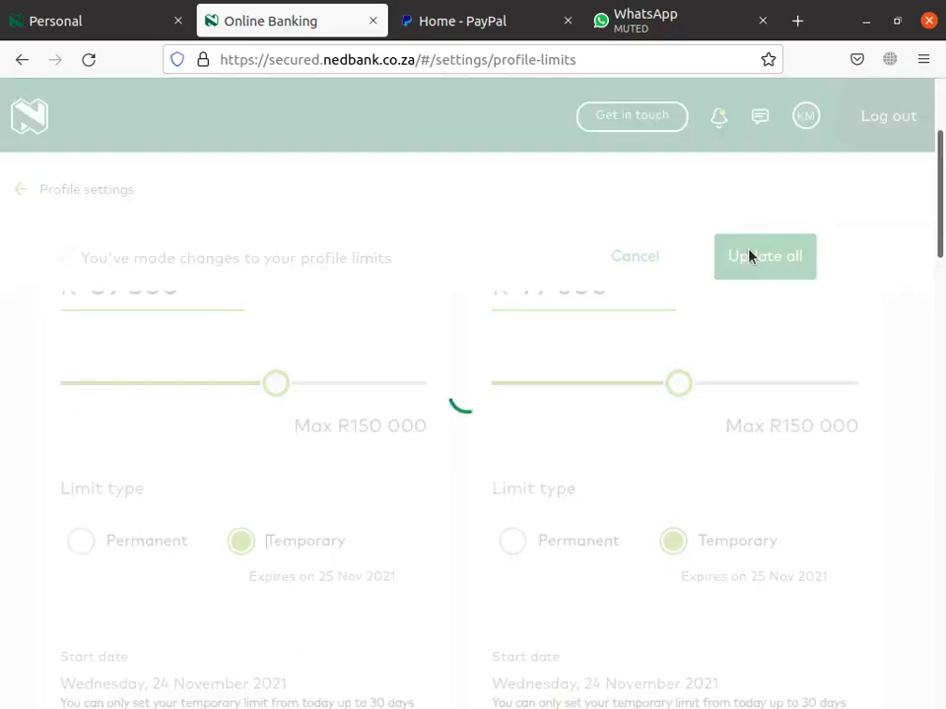